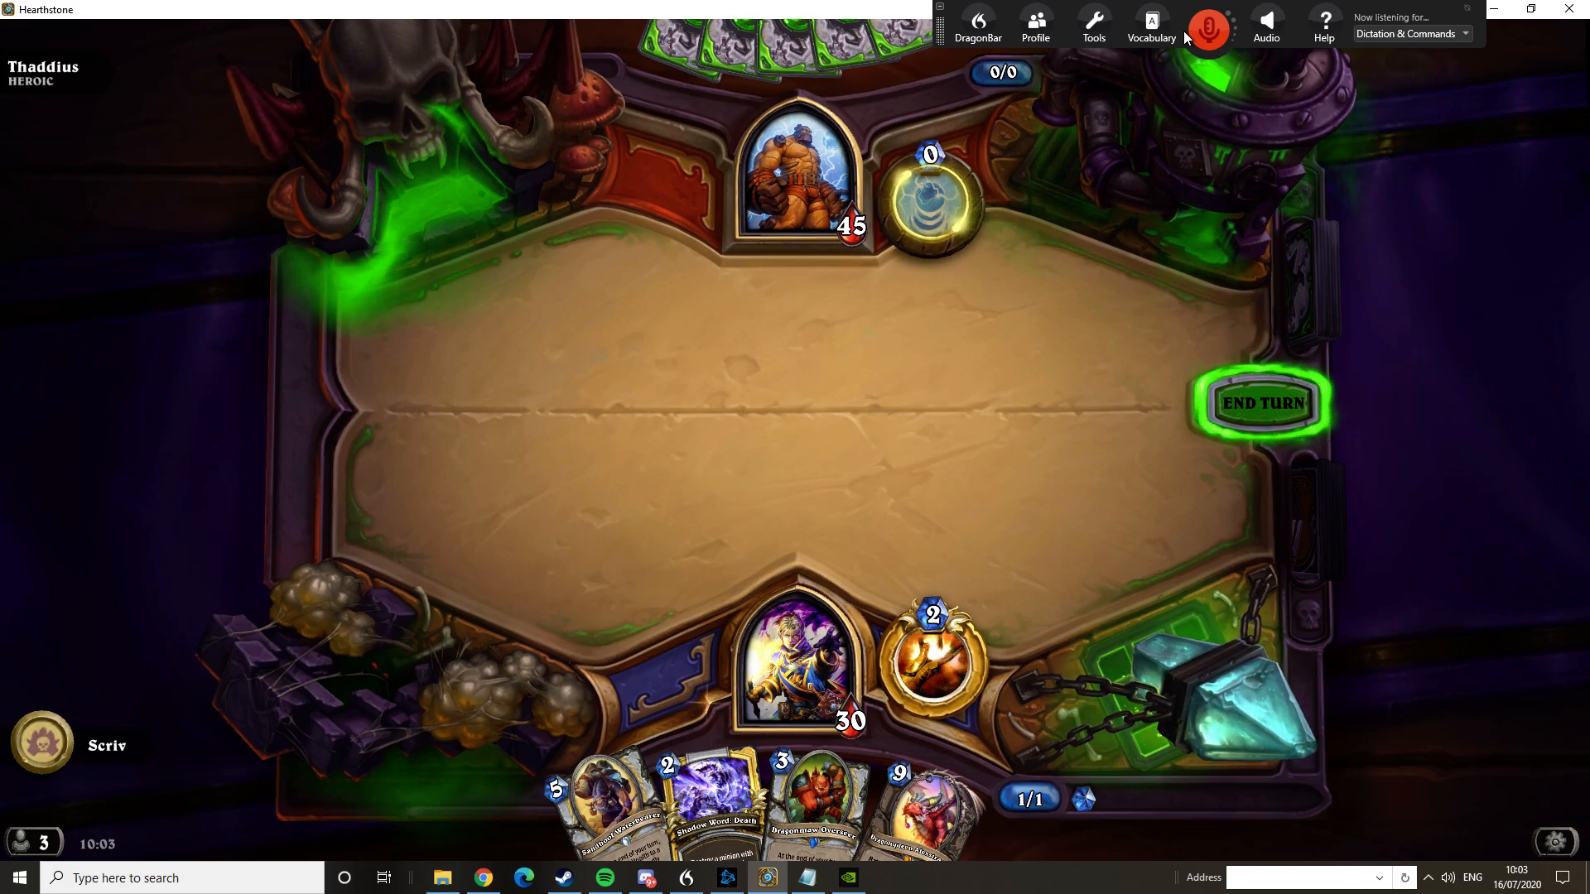
Open the Hearthstone game menu to locate its Options entry, and close the menu again.
click(1555, 842)
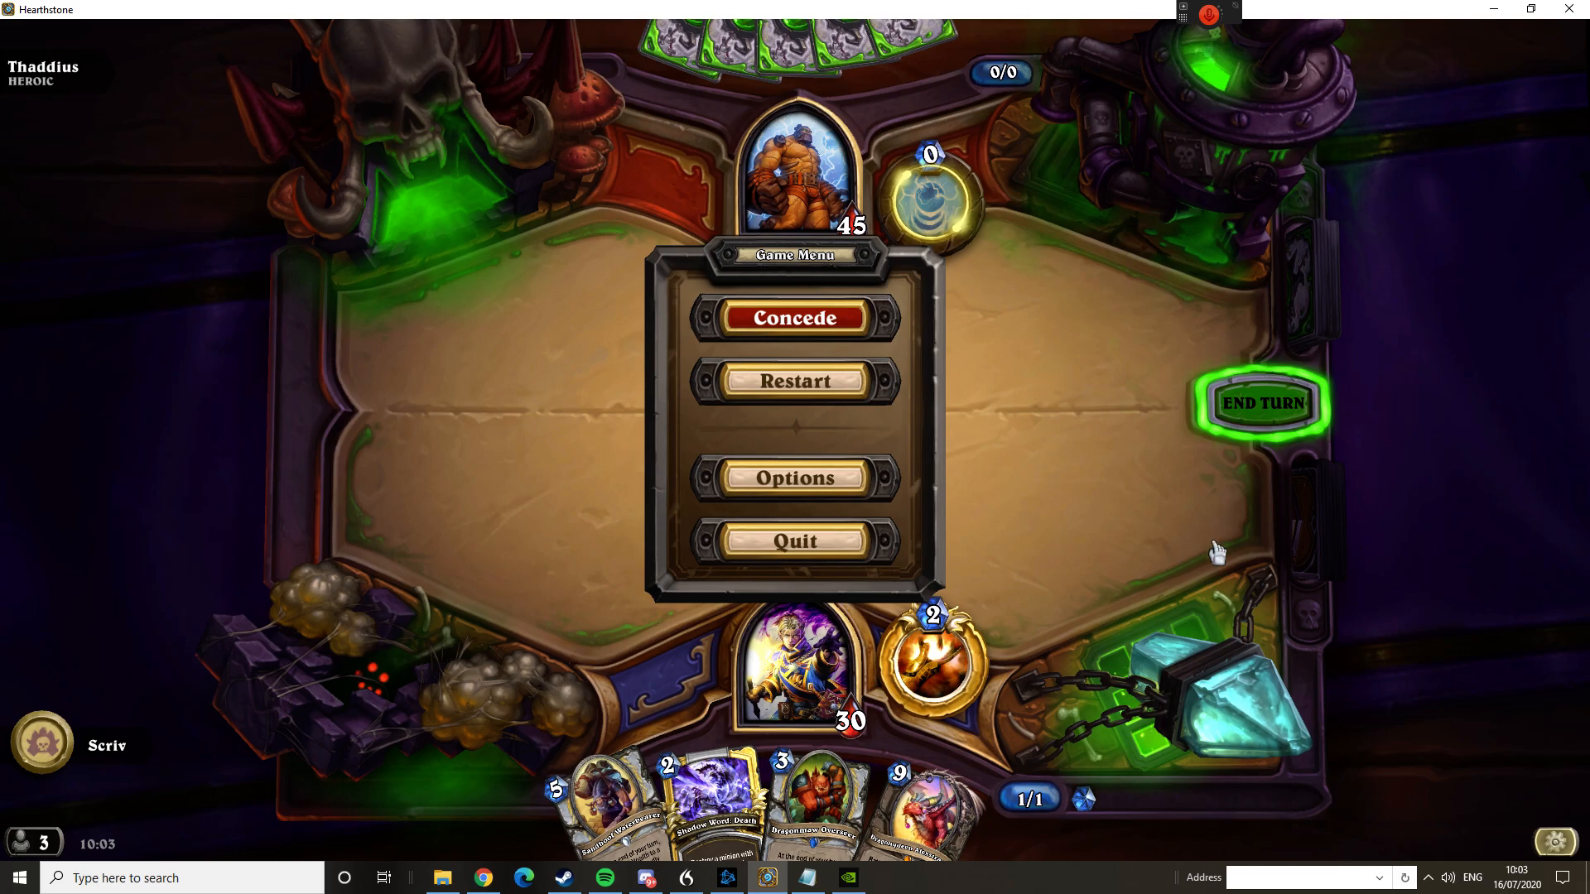
click(1075, 543)
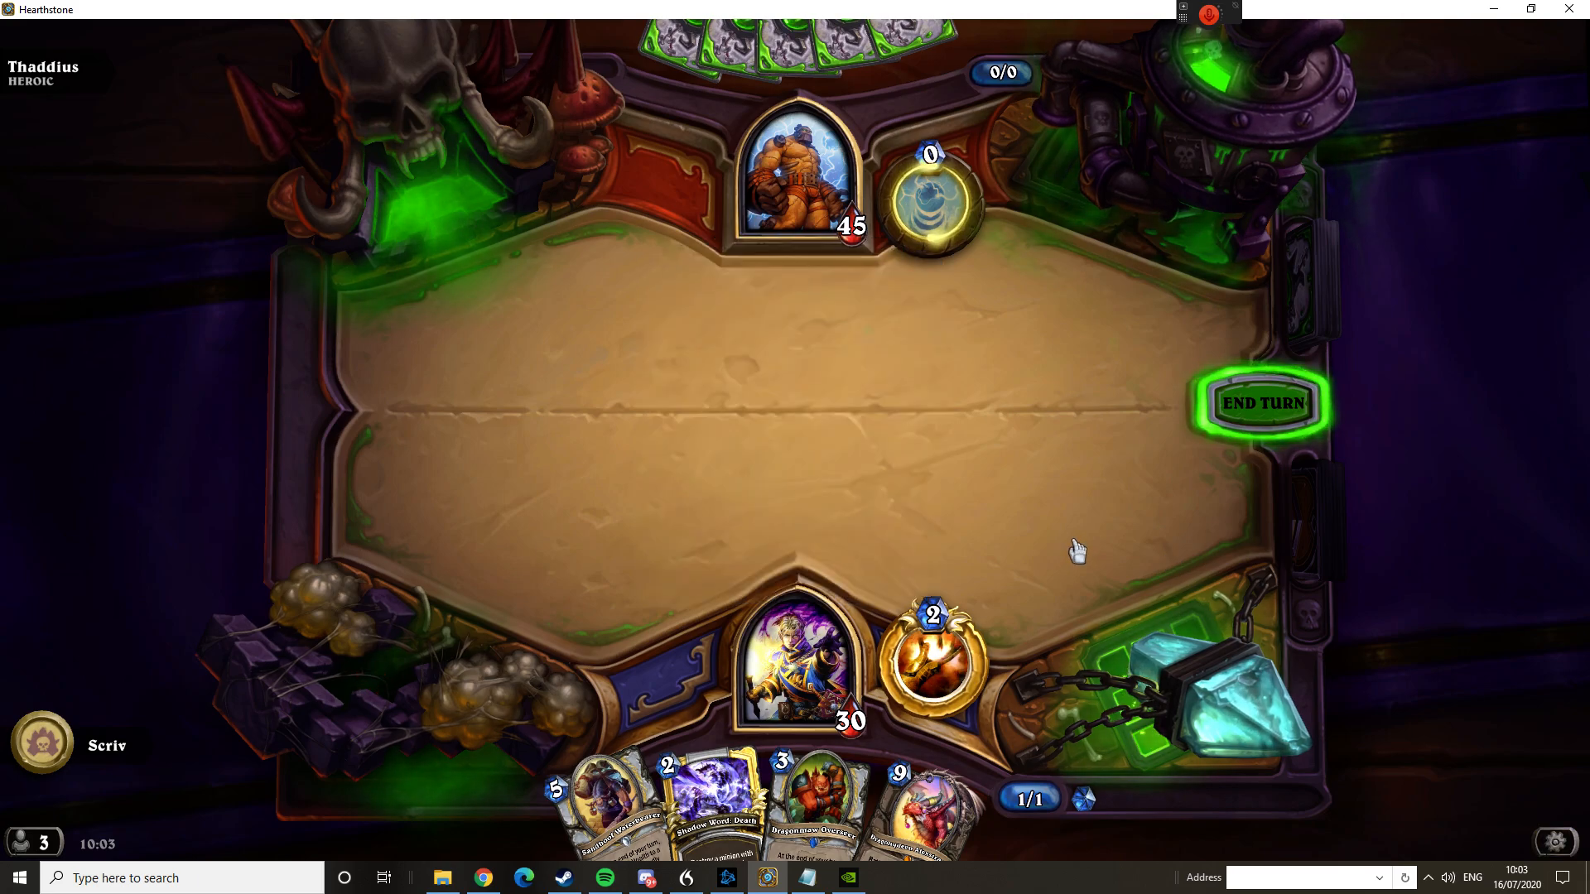
click(1570, 844)
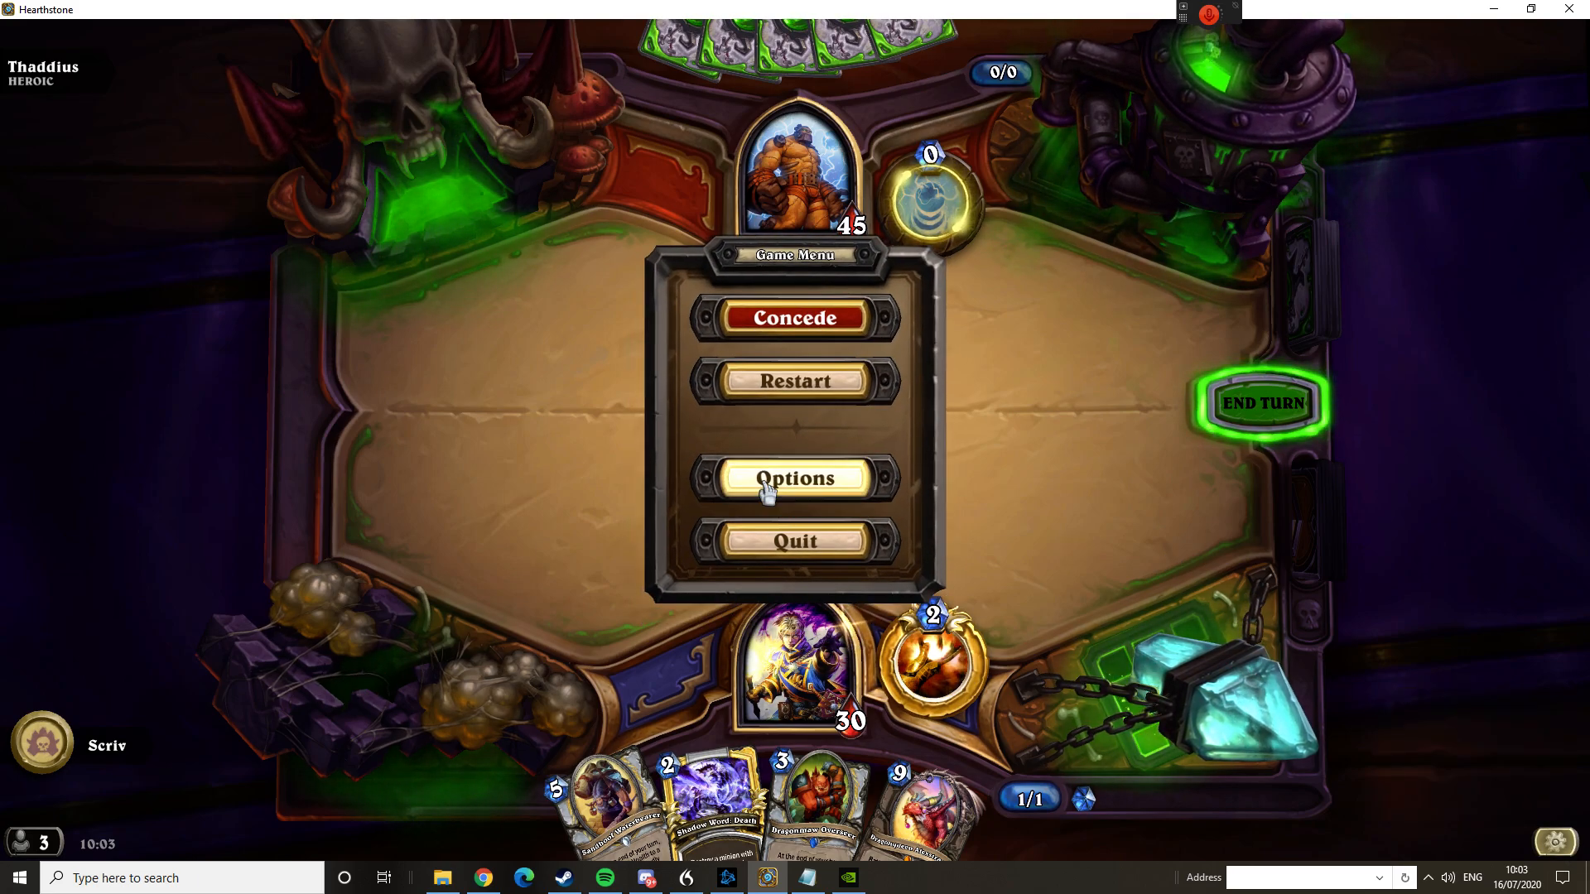
click(1091, 550)
Start a new custom command in Dragon, move its editor clear of the board, and set the command type to Macro Recorder.
mouse_move(1222, 12)
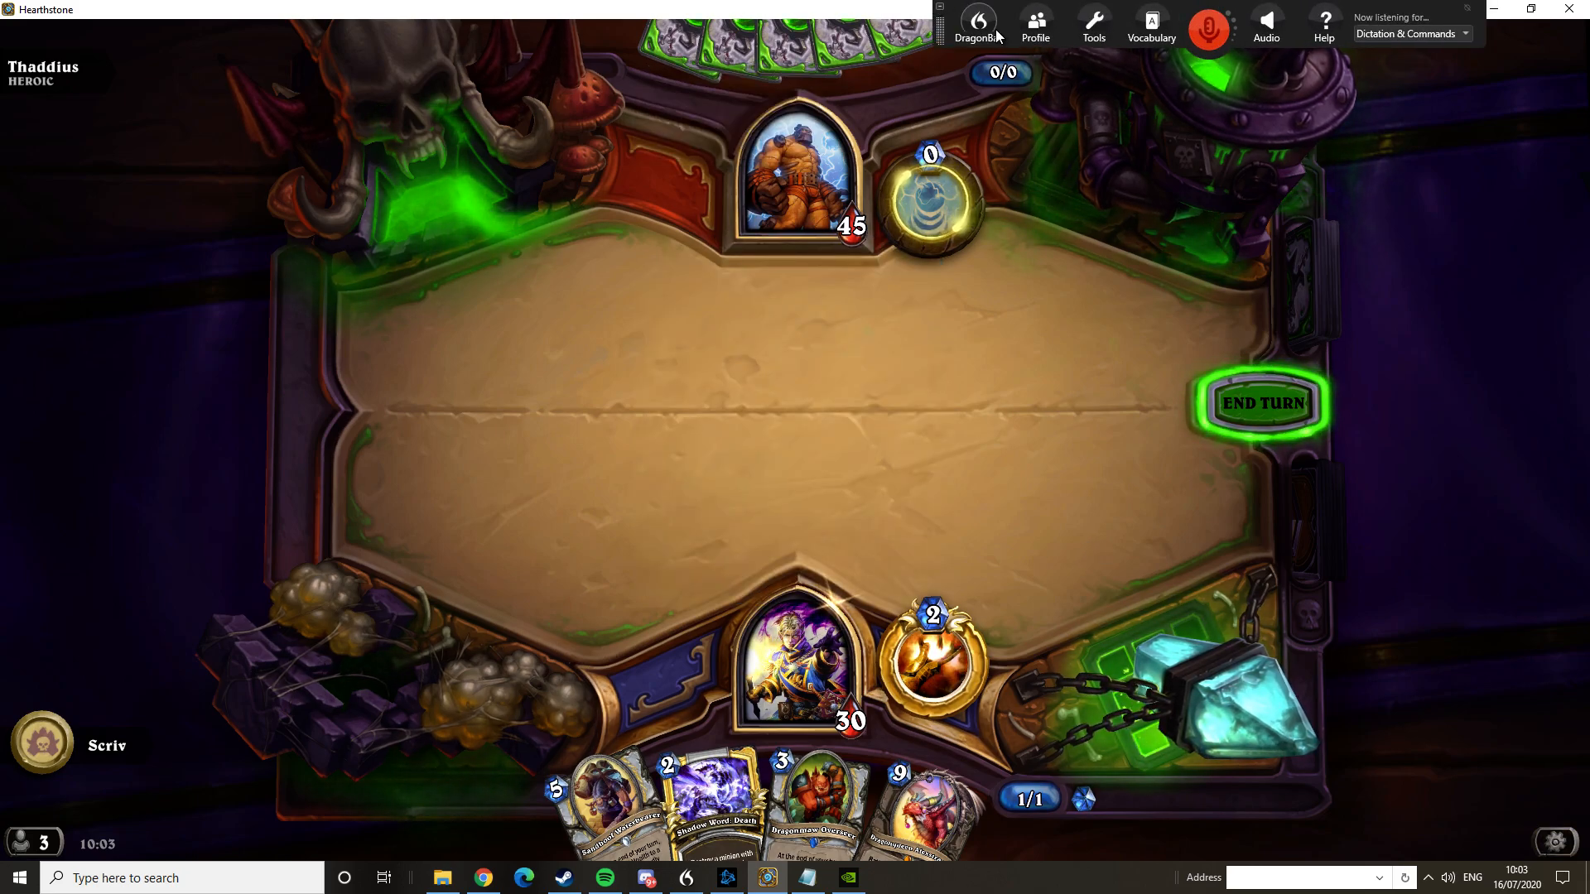
click(1093, 27)
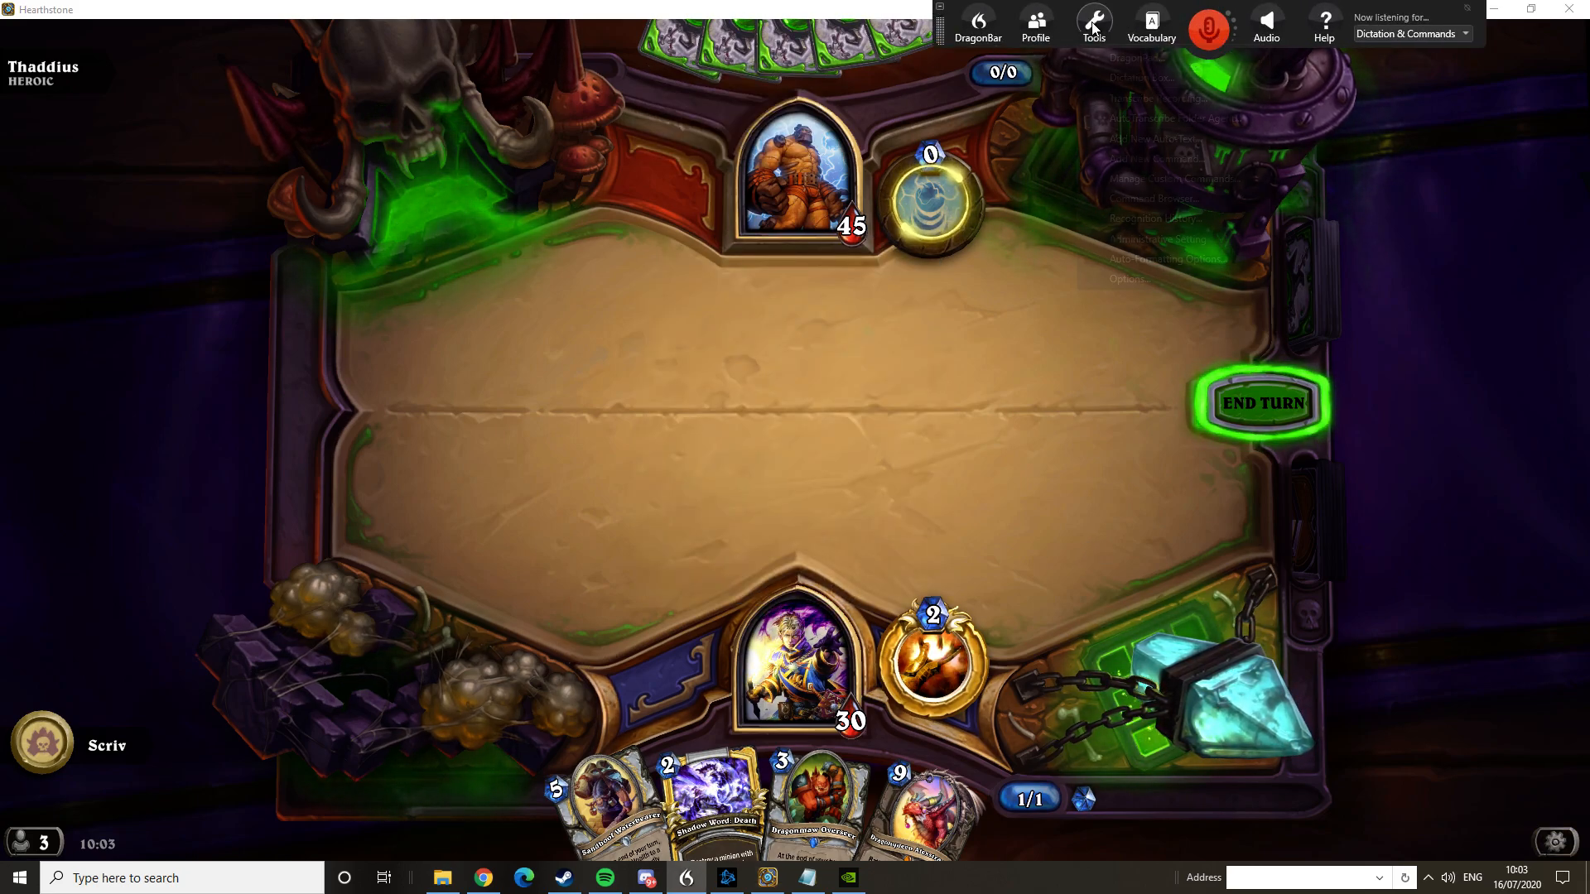
click(1156, 157)
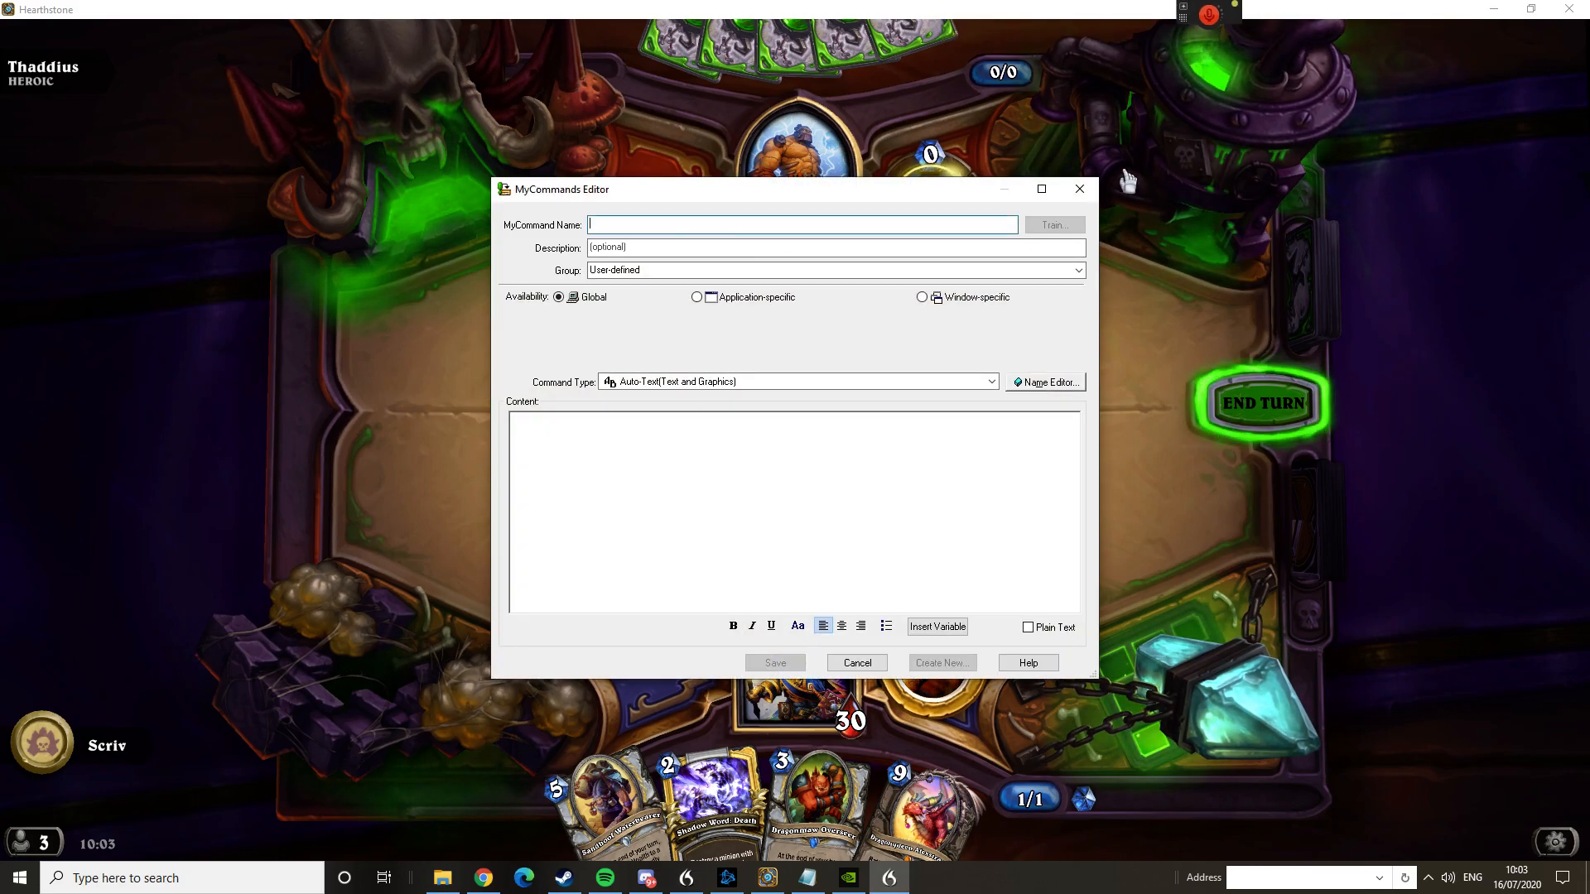
drag(814, 196, 377, 100)
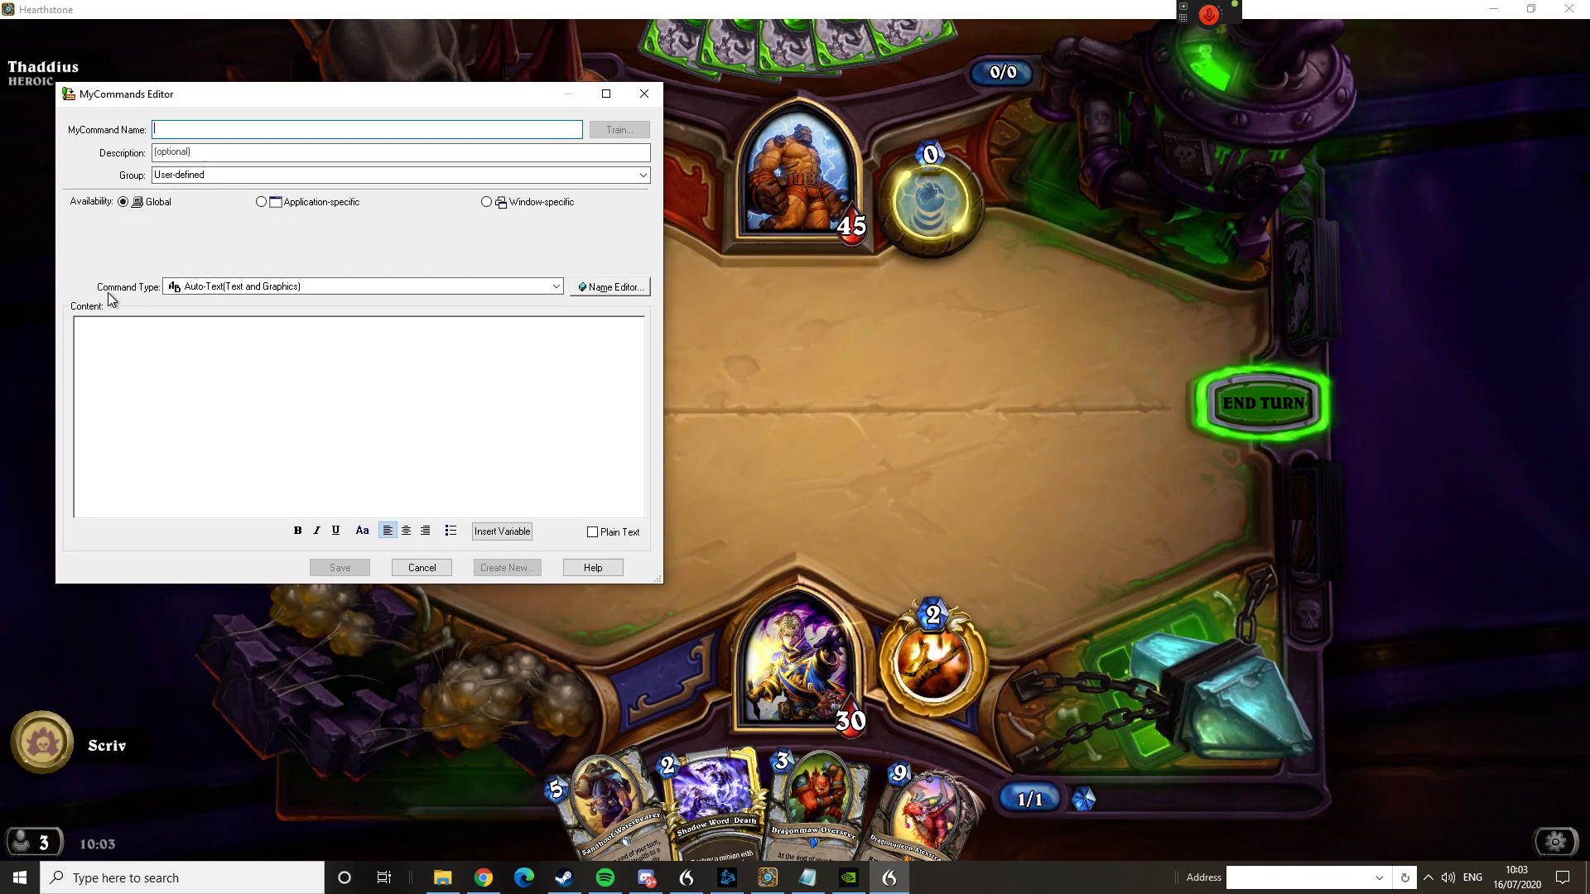
click(556, 288)
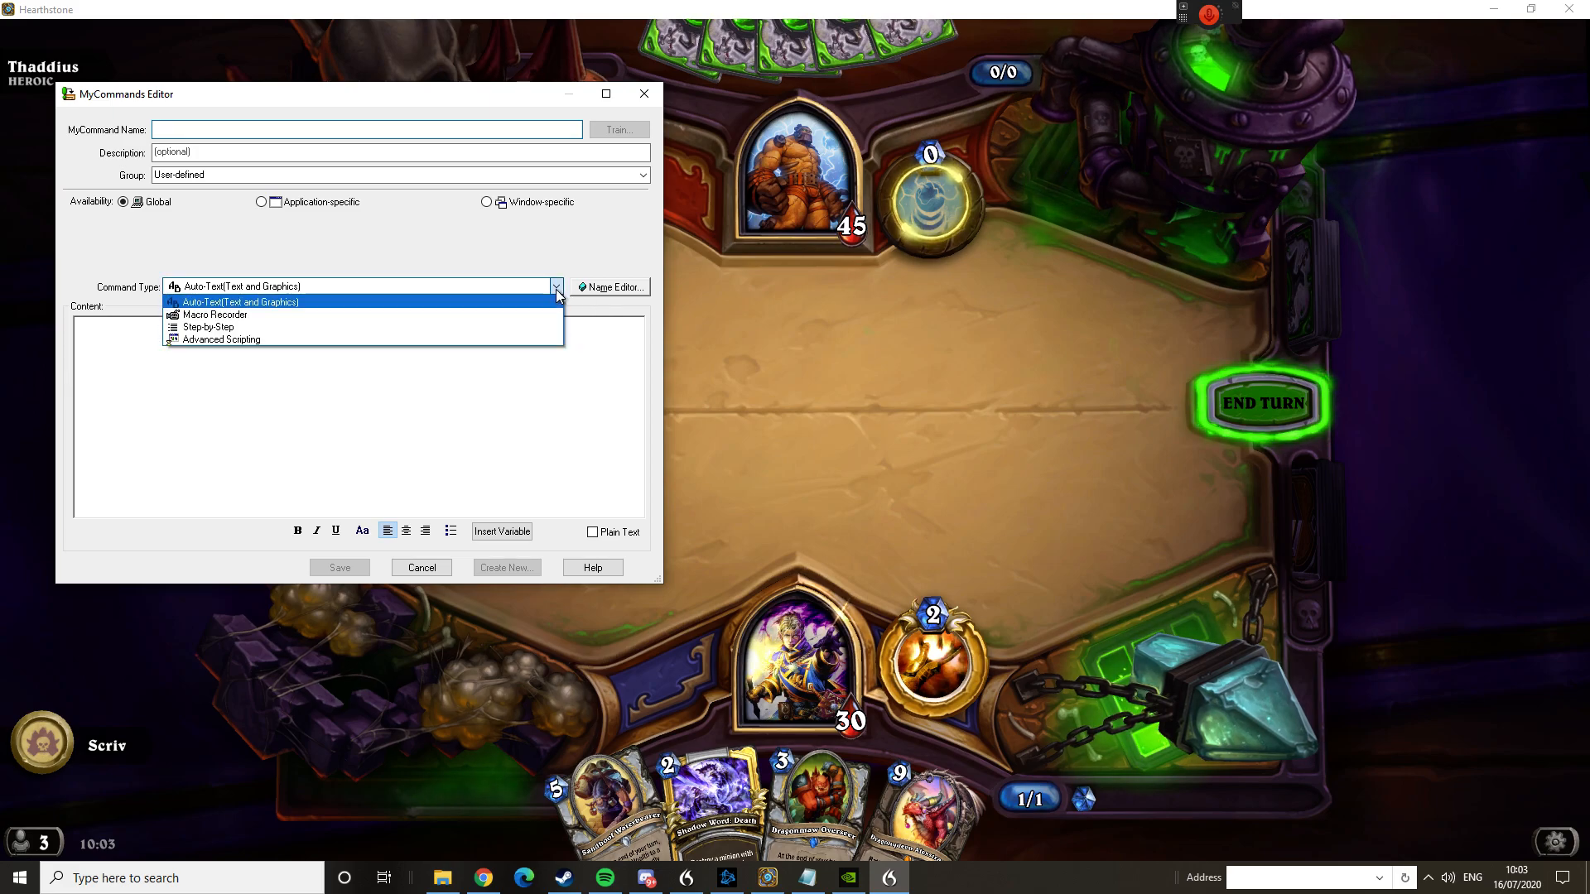
click(236, 315)
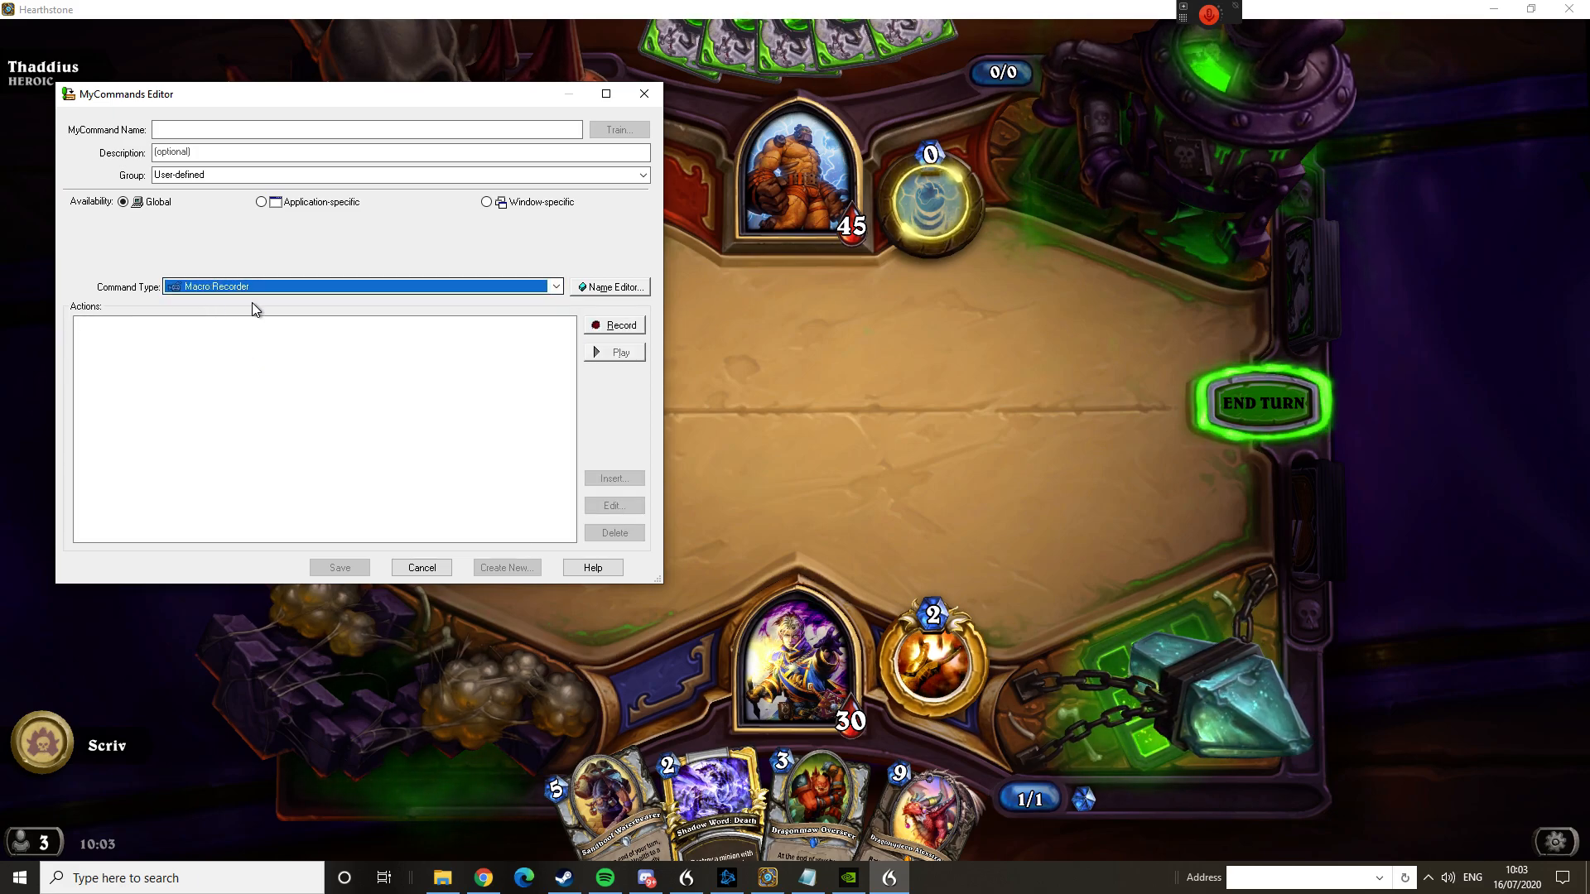
Make the new command application-specific and assign it to Hearthstone.
click(262, 201)
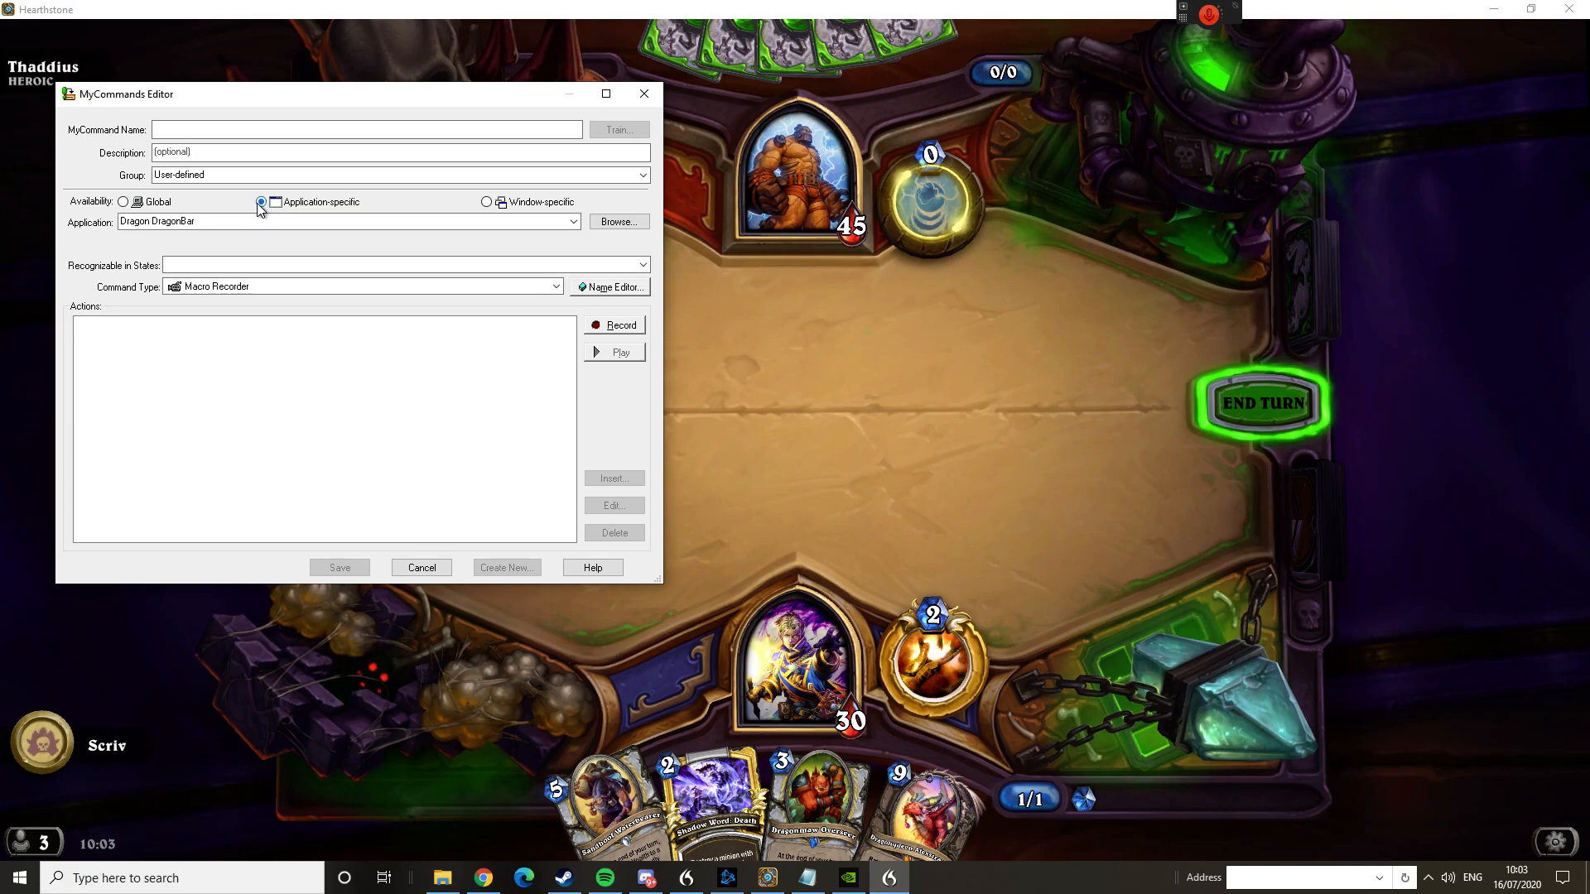
click(571, 224)
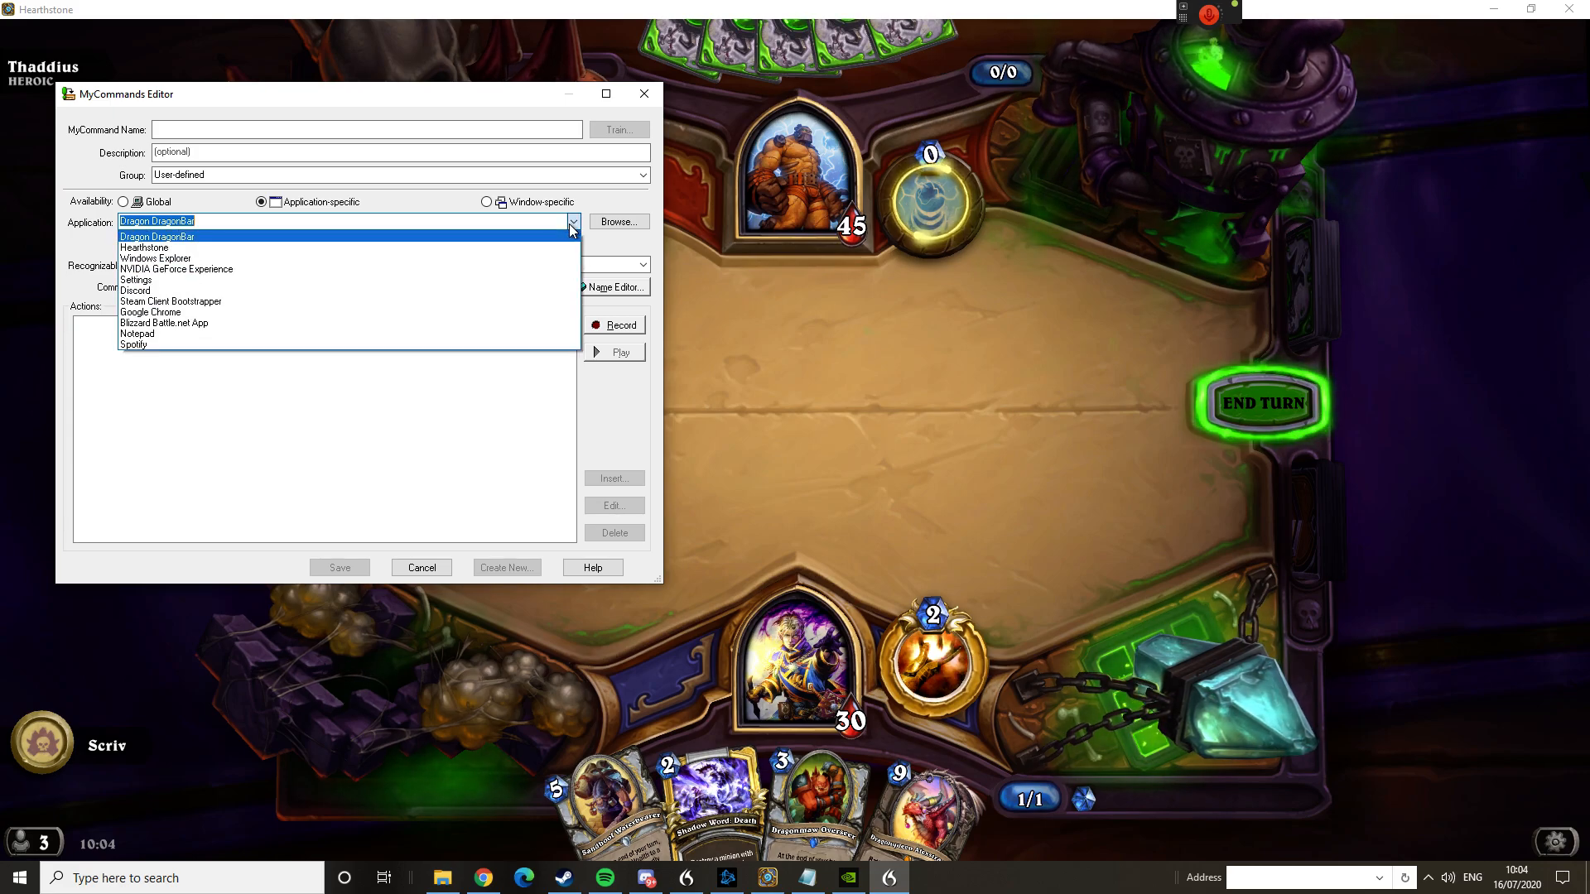
click(291, 247)
Name the command "Open Options", train its spoken phrase, and save the training.
click(222, 133)
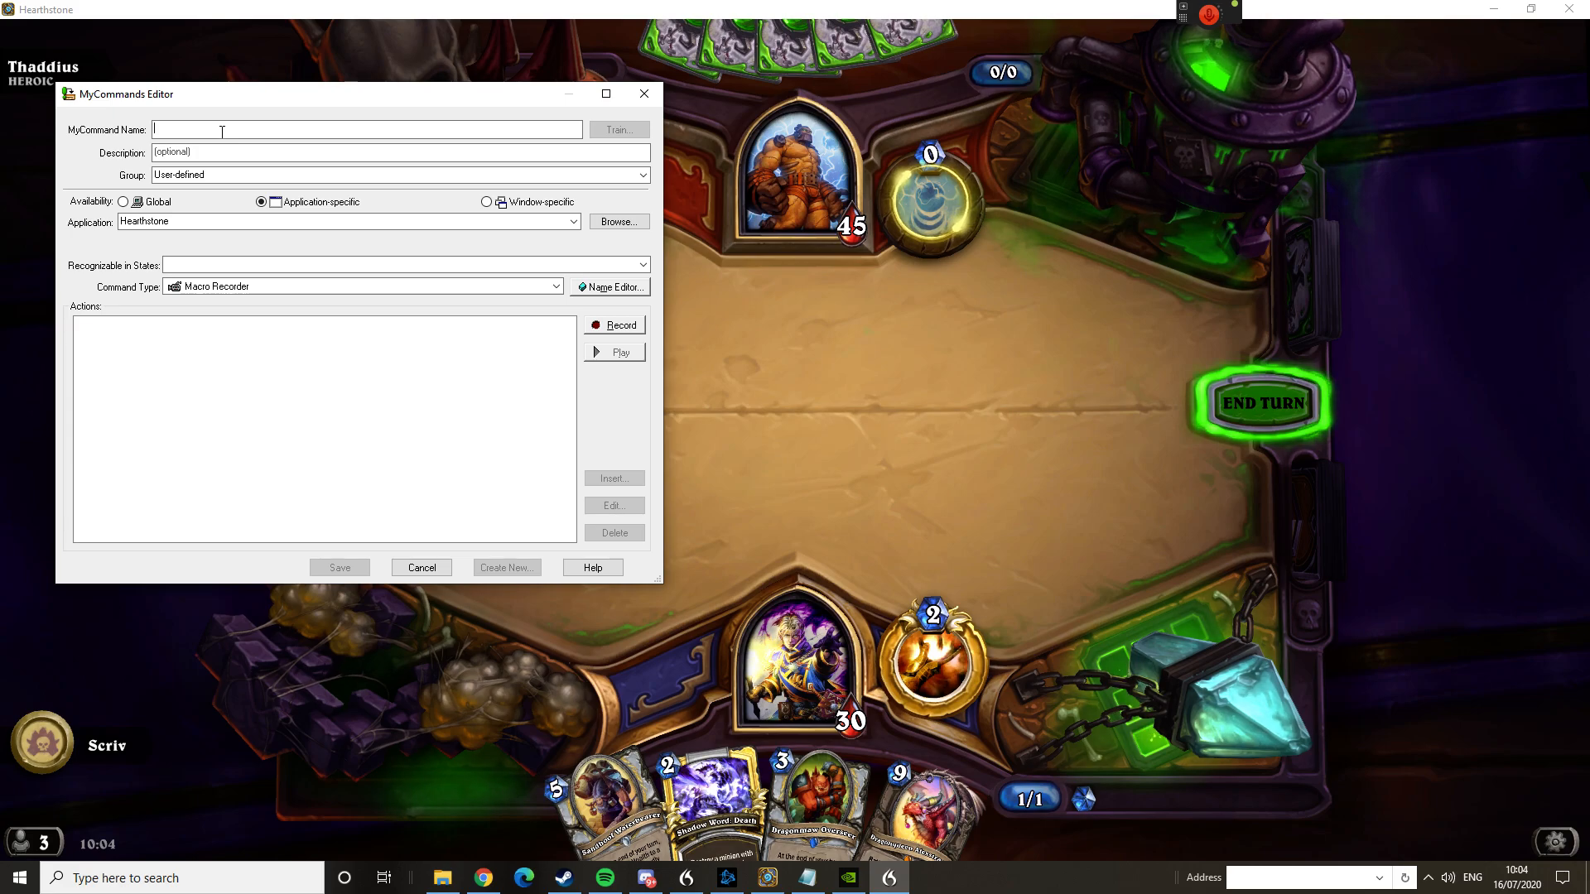
text(pen Options)
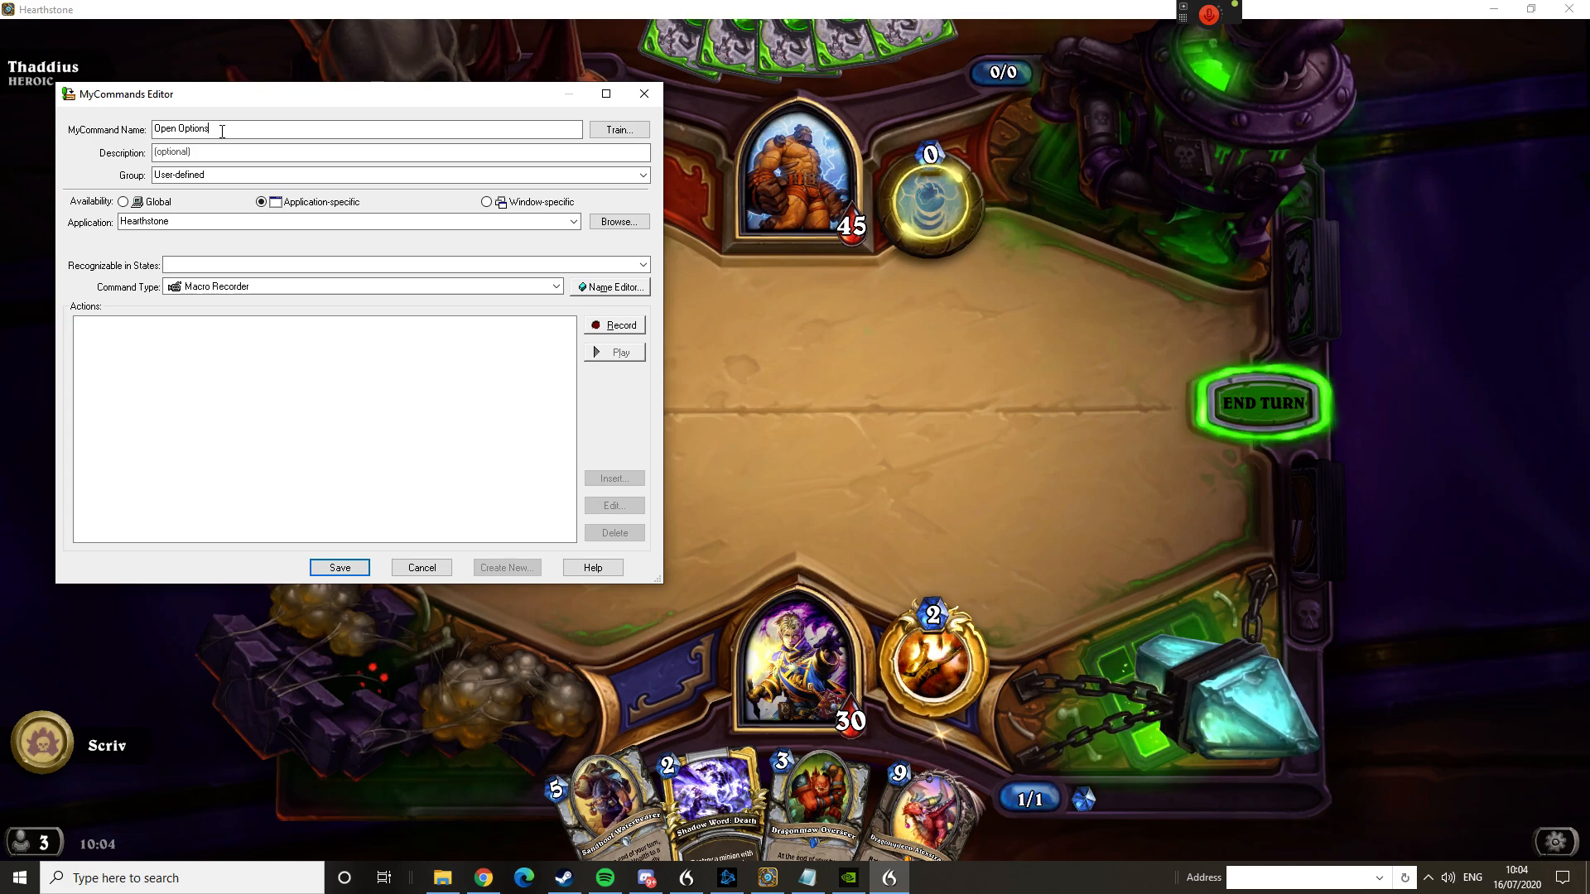
click(605, 130)
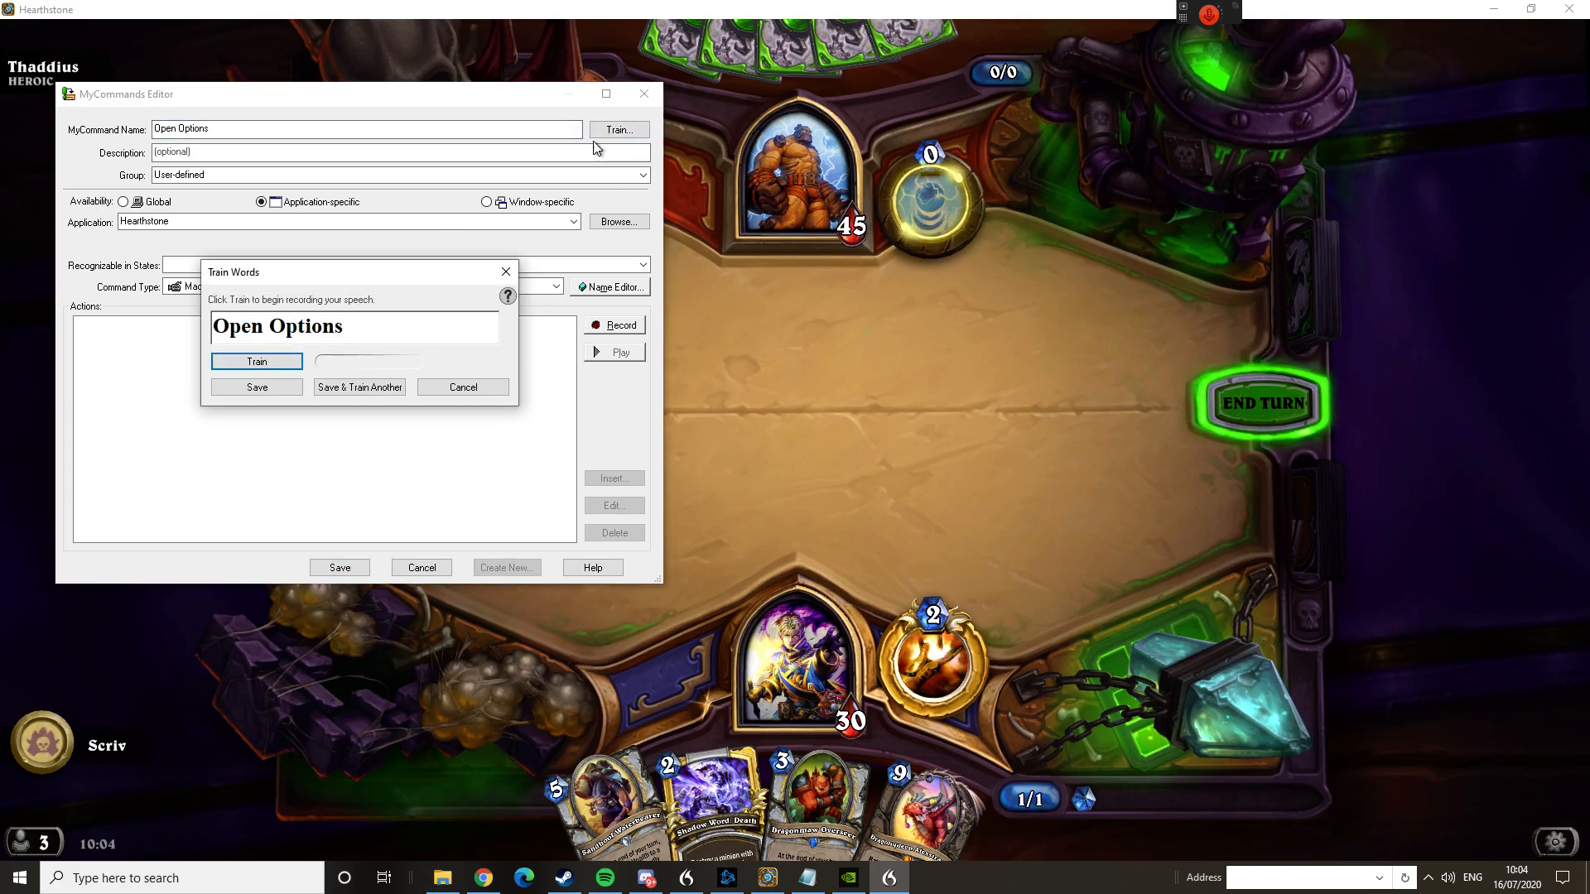
click(267, 363)
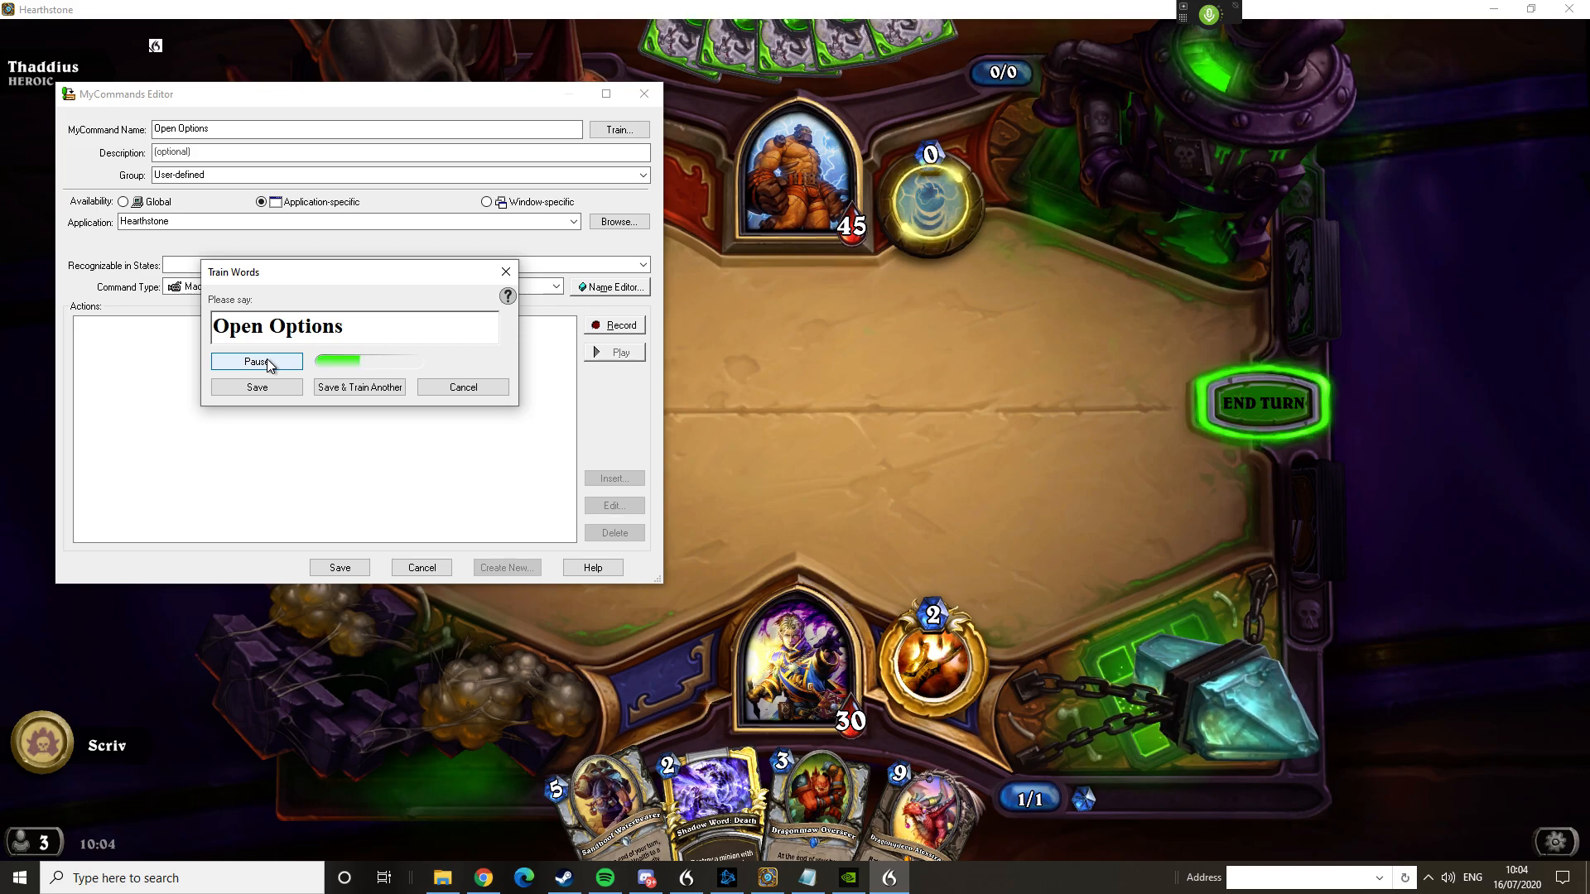
click(257, 389)
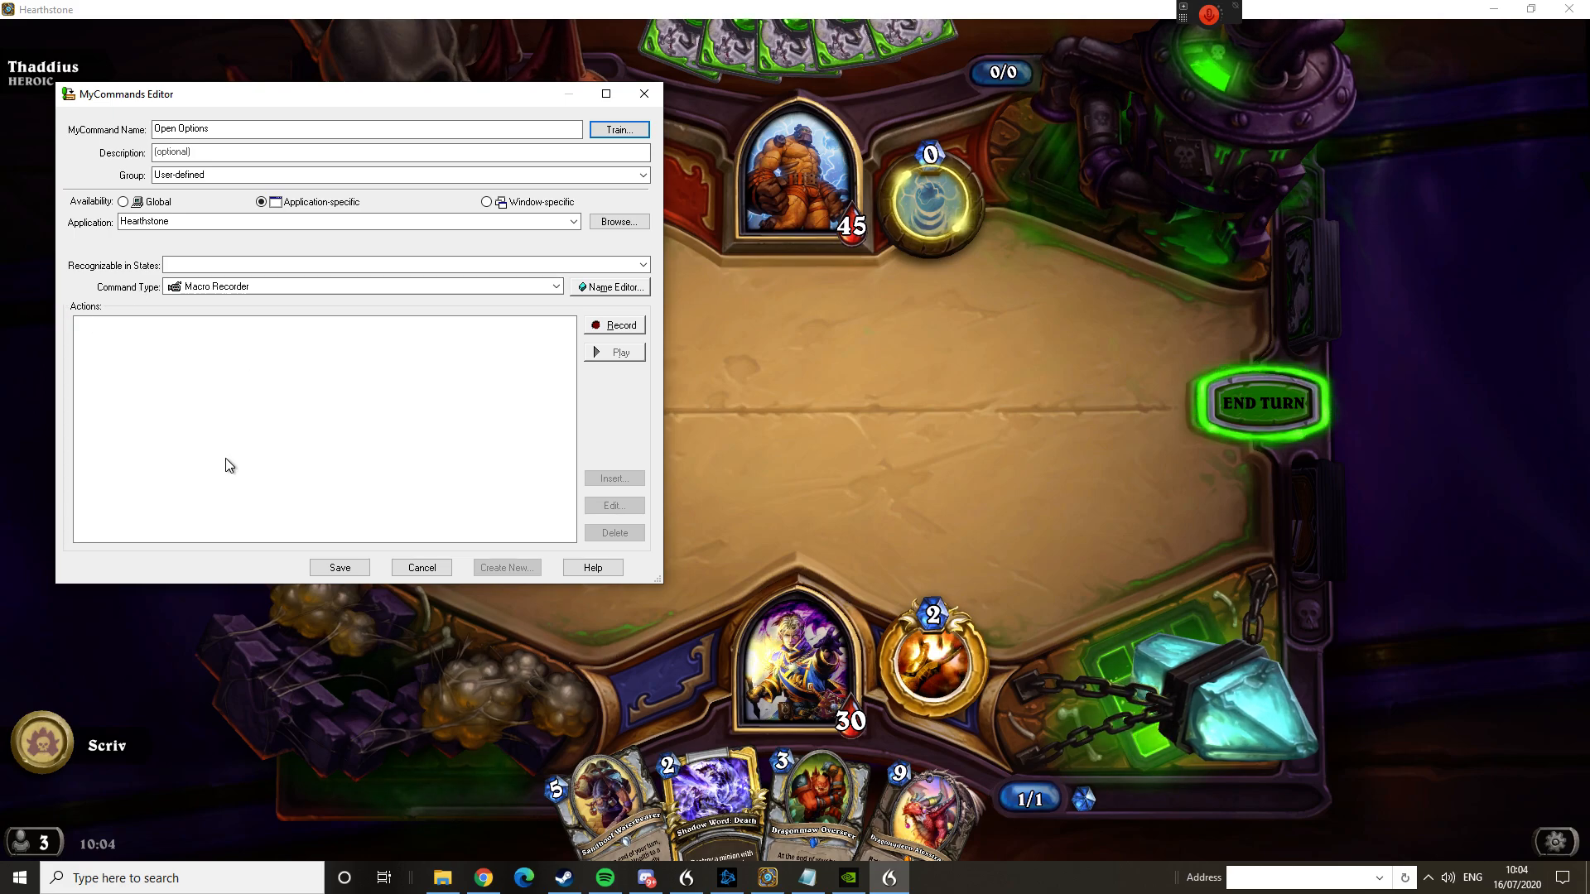
Record a mouse macro that opens the game menu and its Options dialog, stop recording, and close the recorder.
drag(408, 97, 401, 95)
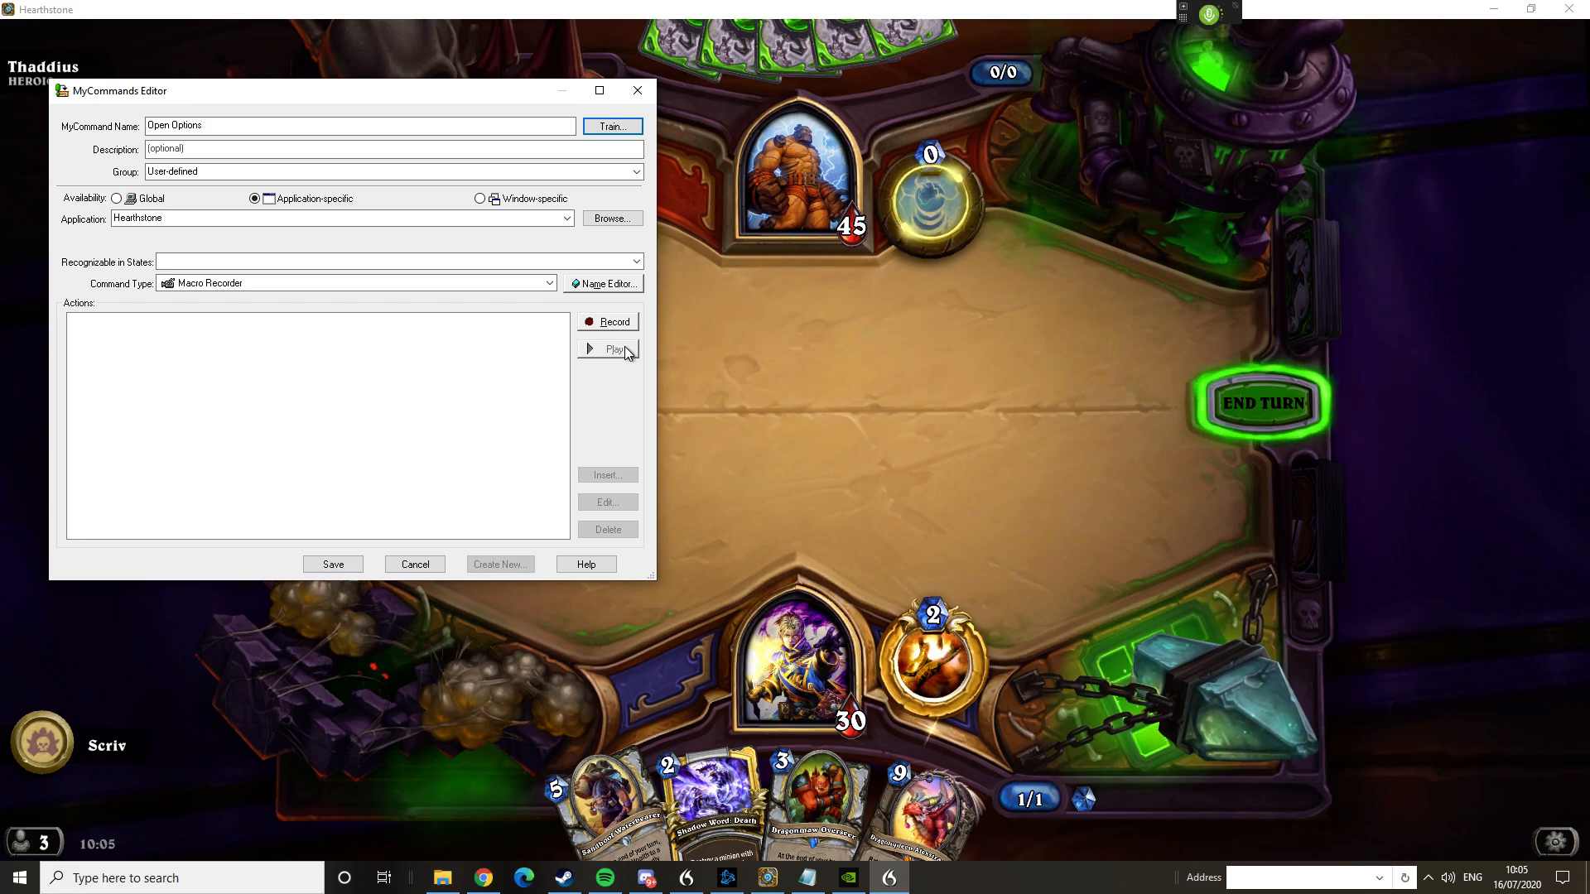
mouse_move(1220, 22)
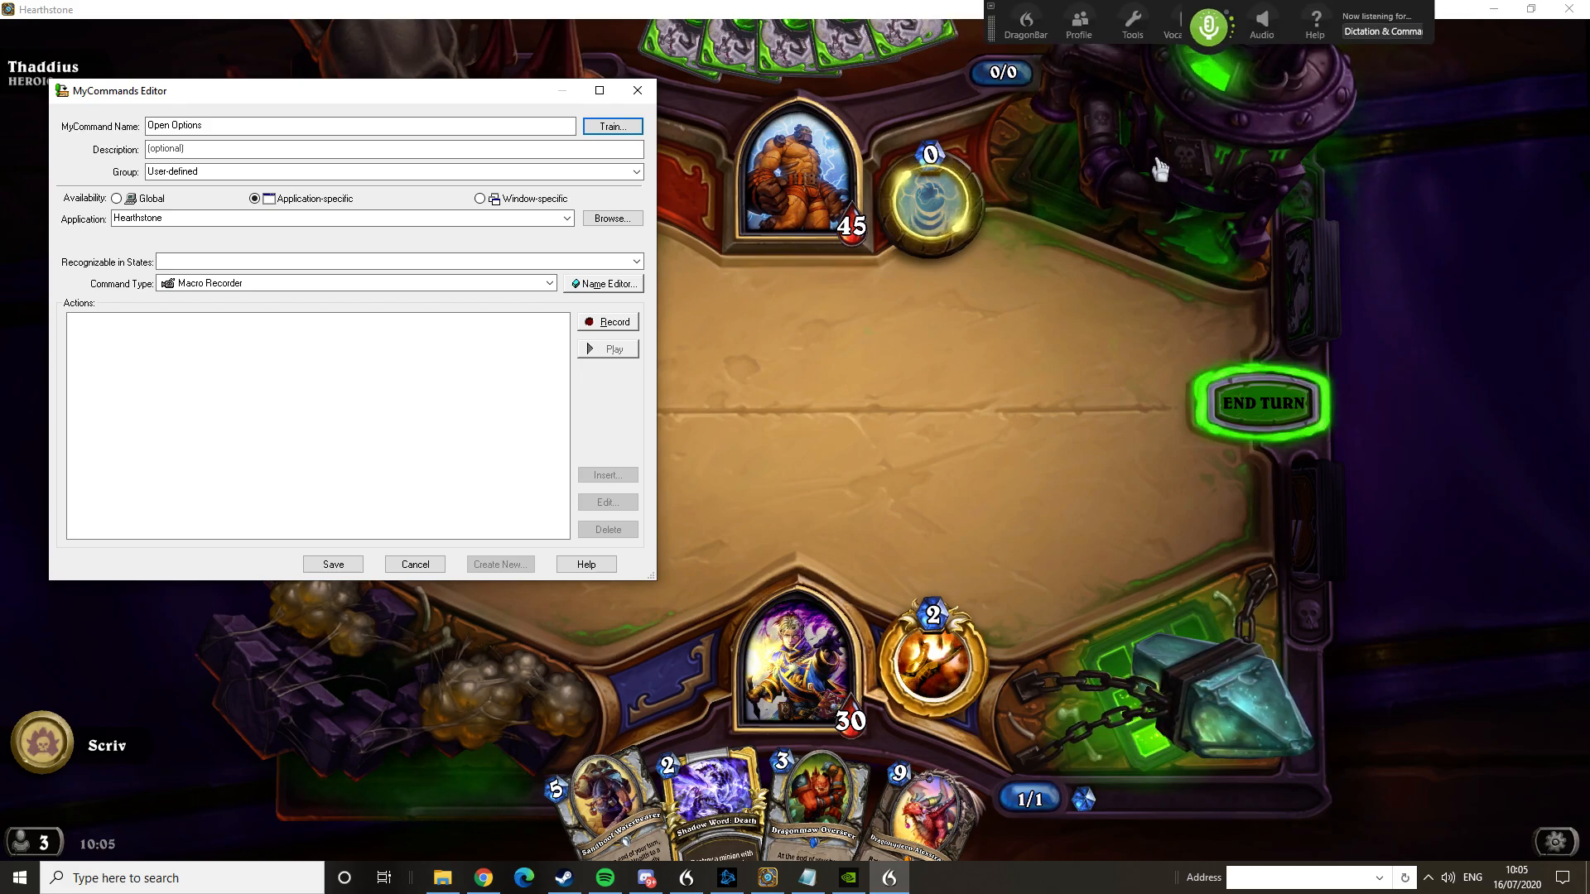
click(611, 323)
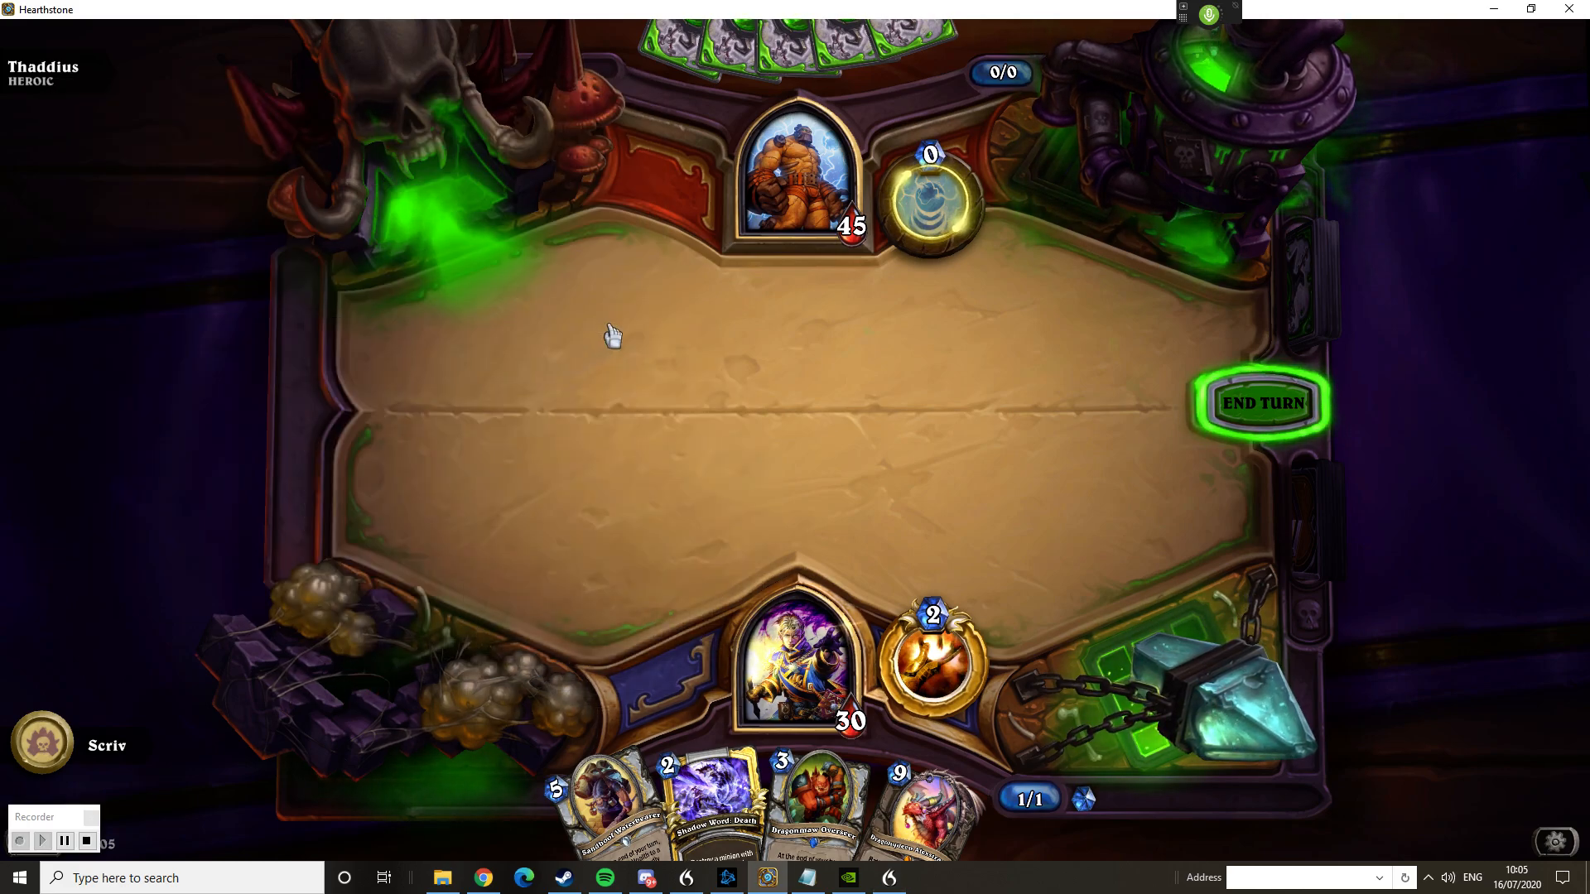
click(1565, 845)
click(803, 489)
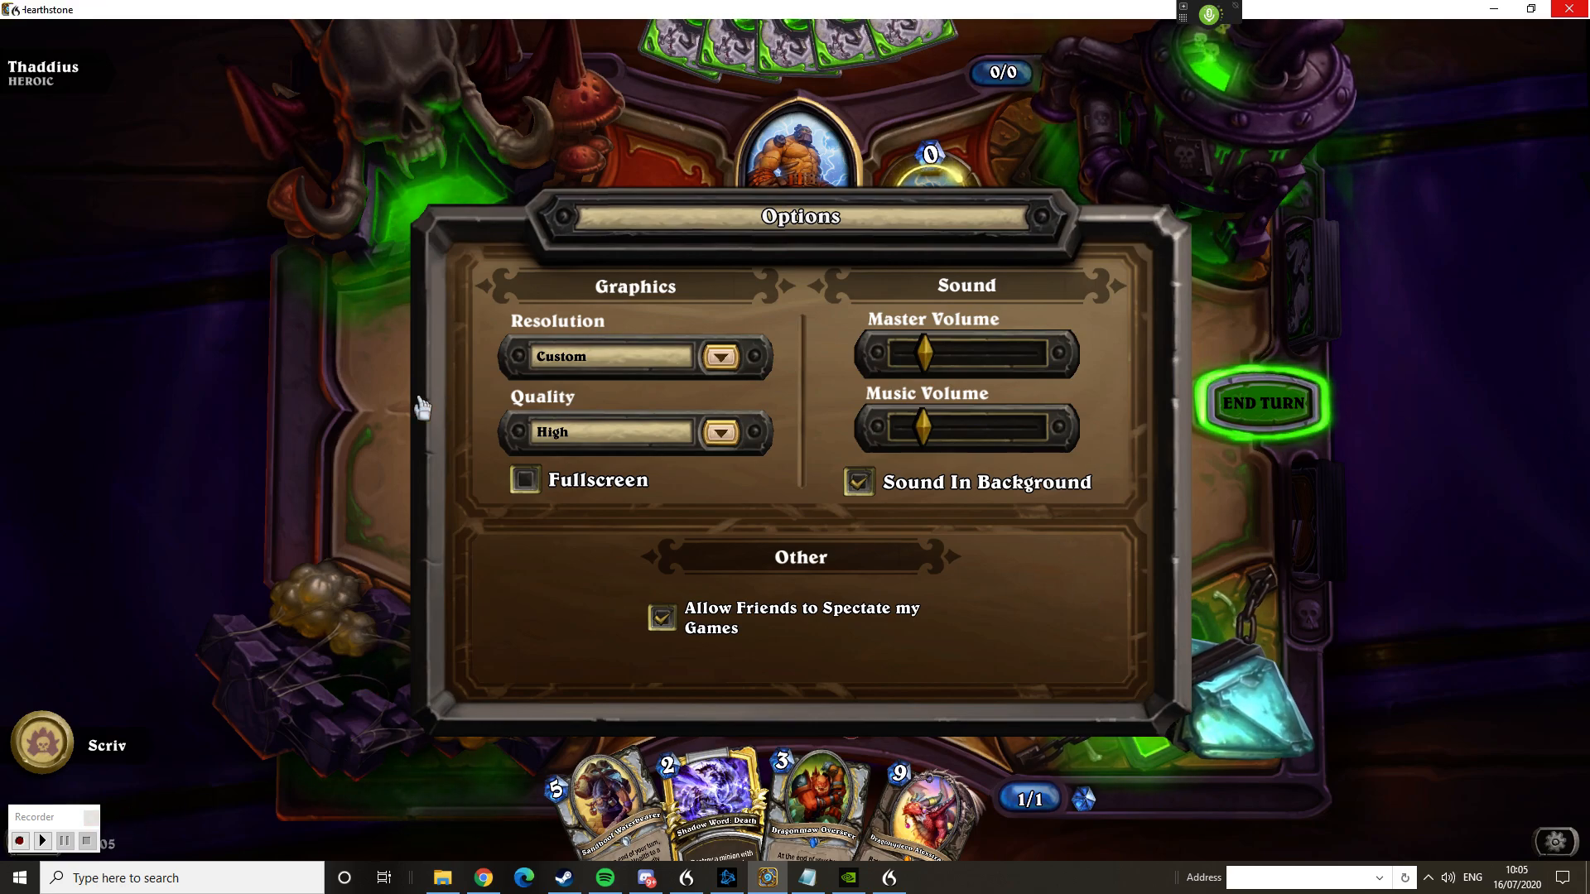
click(387, 405)
click(384, 407)
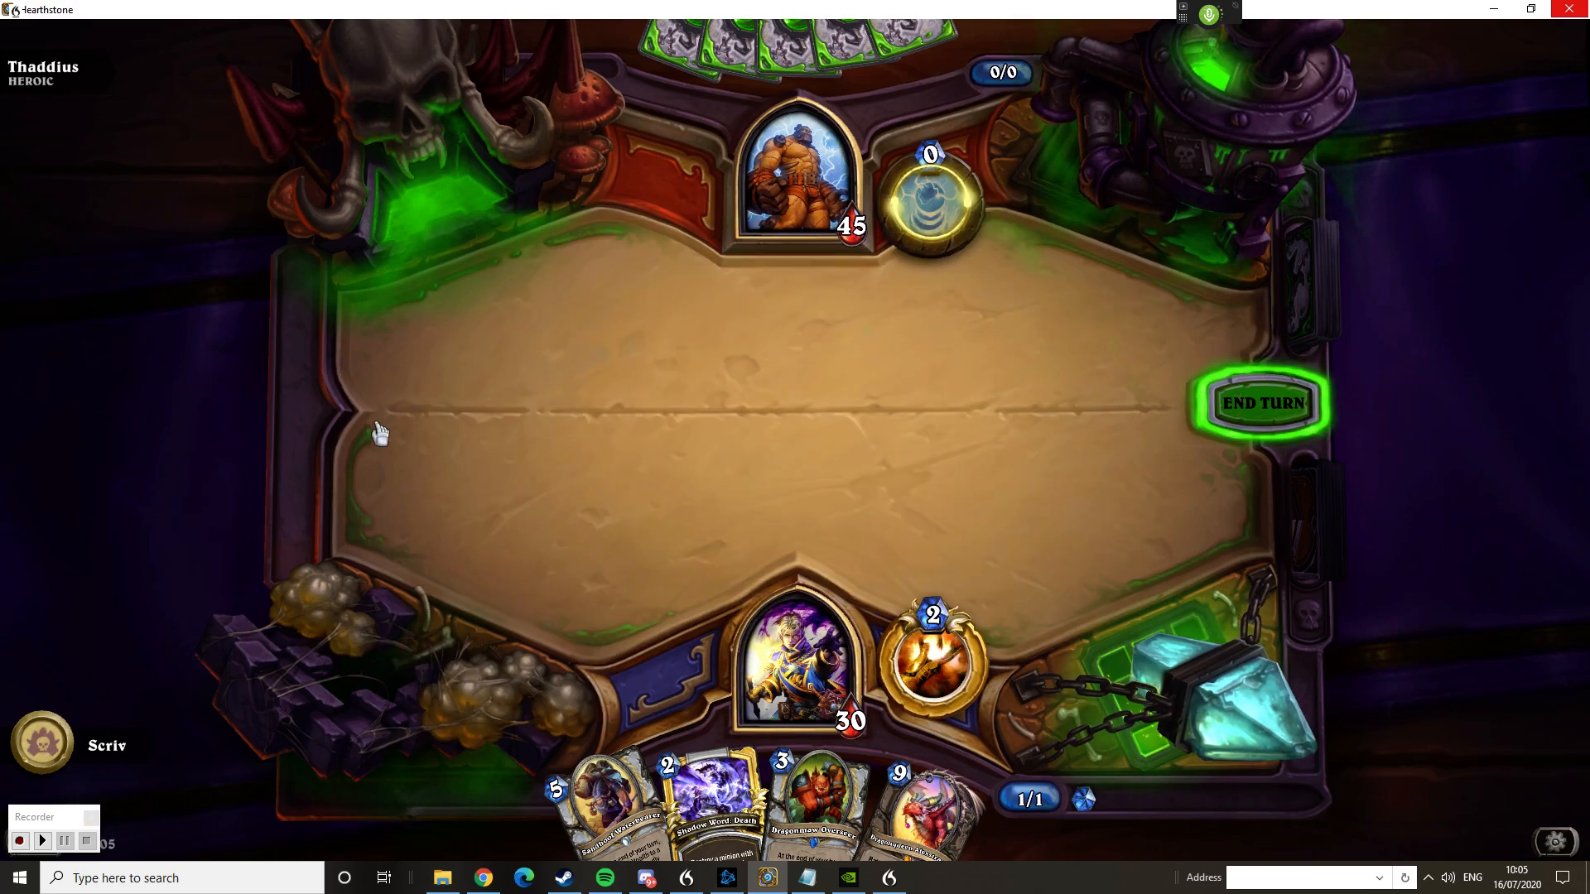
click(92, 821)
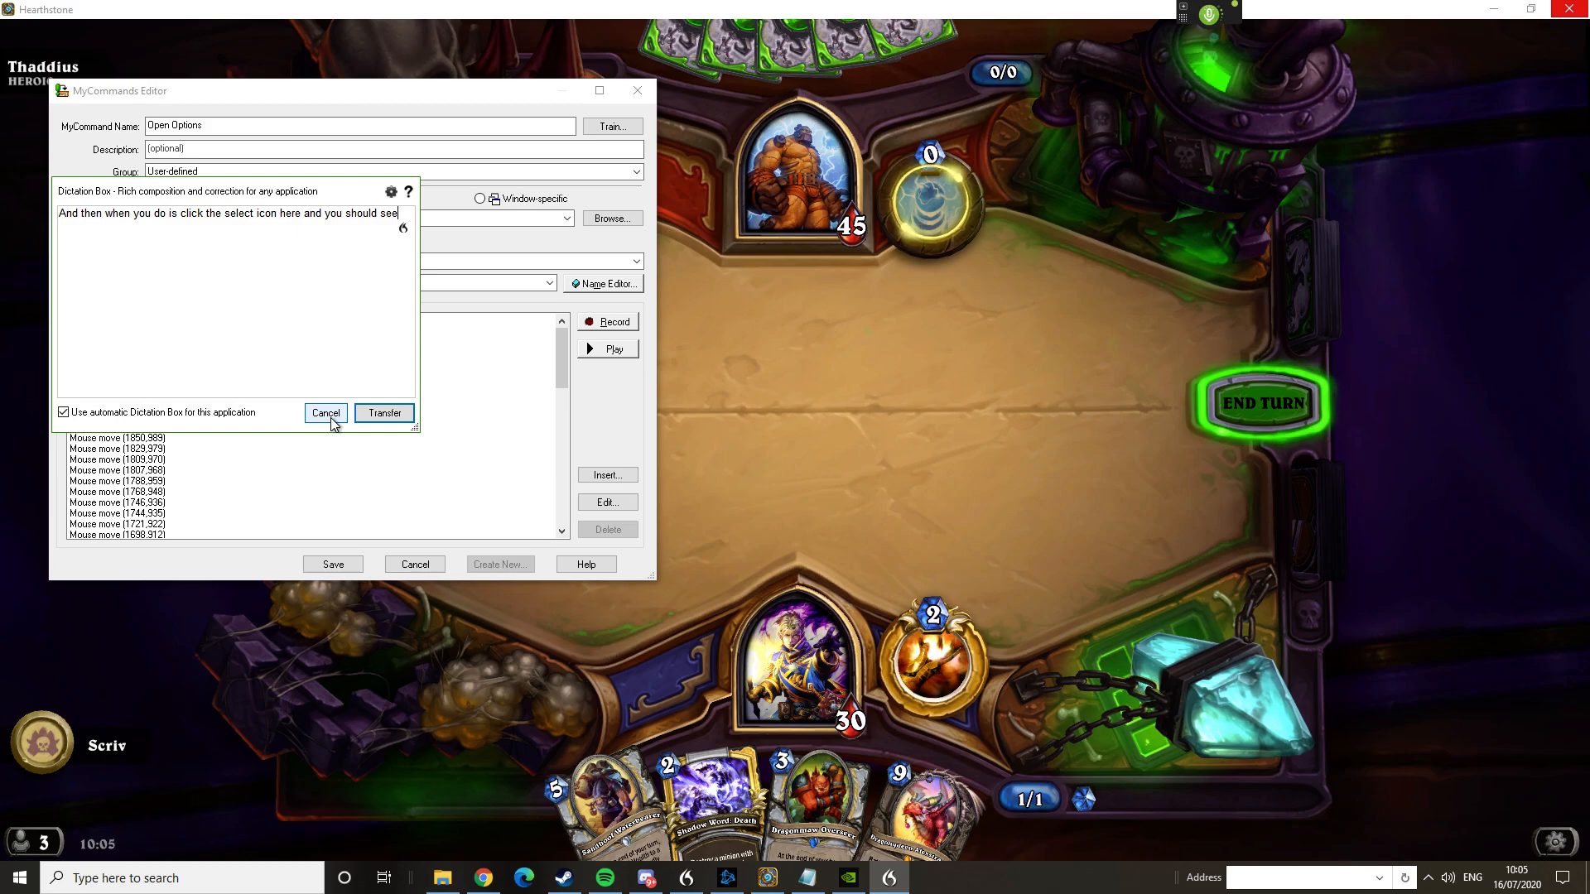
Discard the text captured in the Dictation Box and examine the list of recorded mouse actions.
click(325, 413)
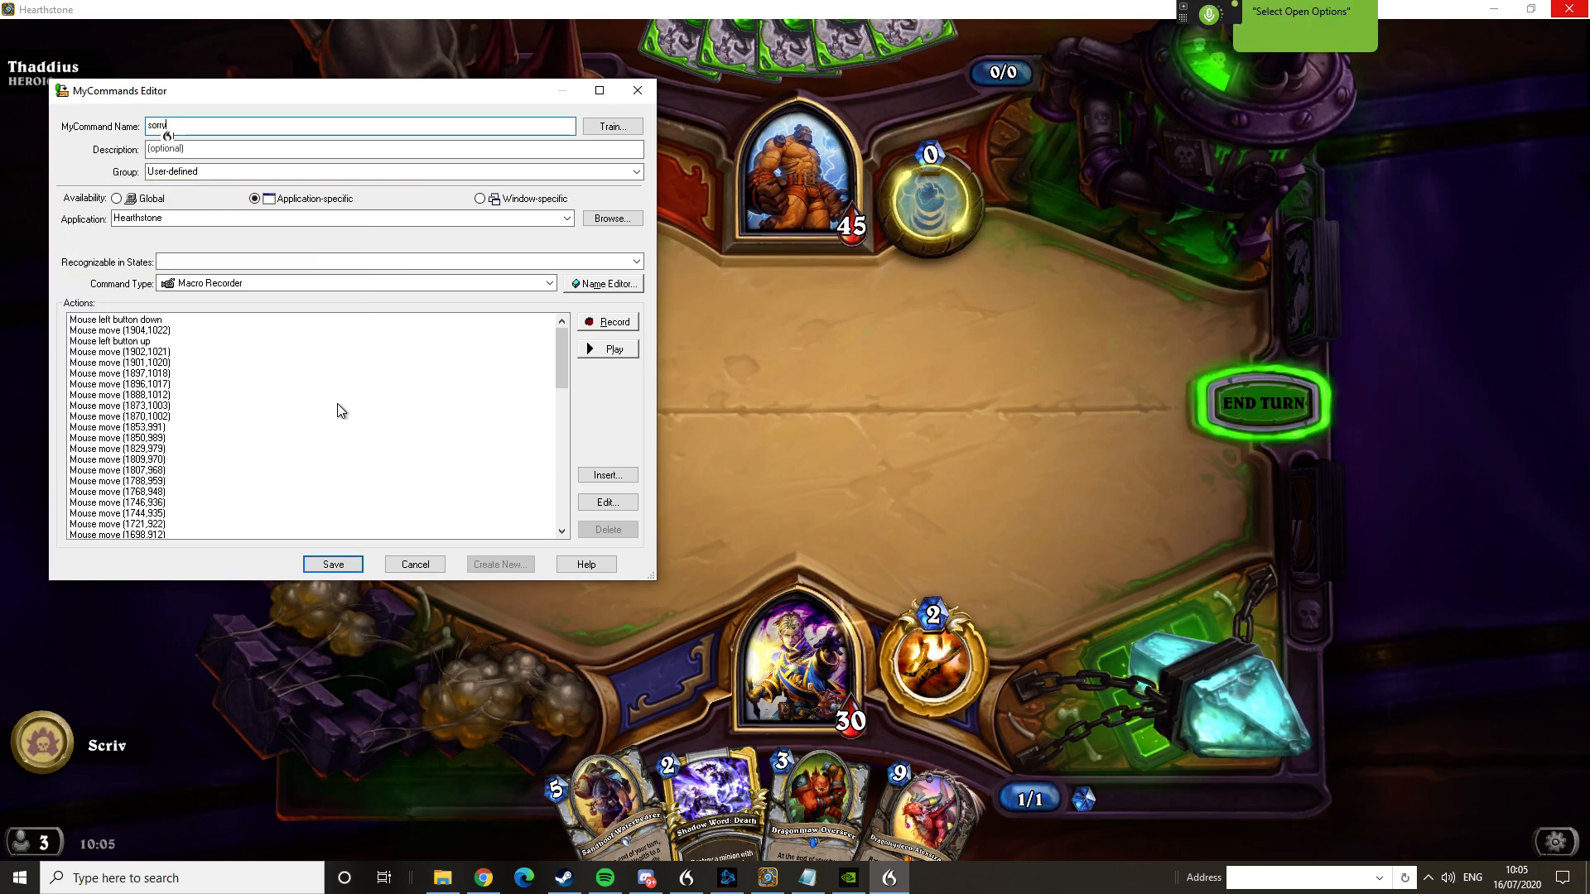
drag(451, 89, 784, 69)
mouse_move(892, 333)
mouse_down()
mouse_move(903, 367)
mouse_move(893, 327)
mouse_up()
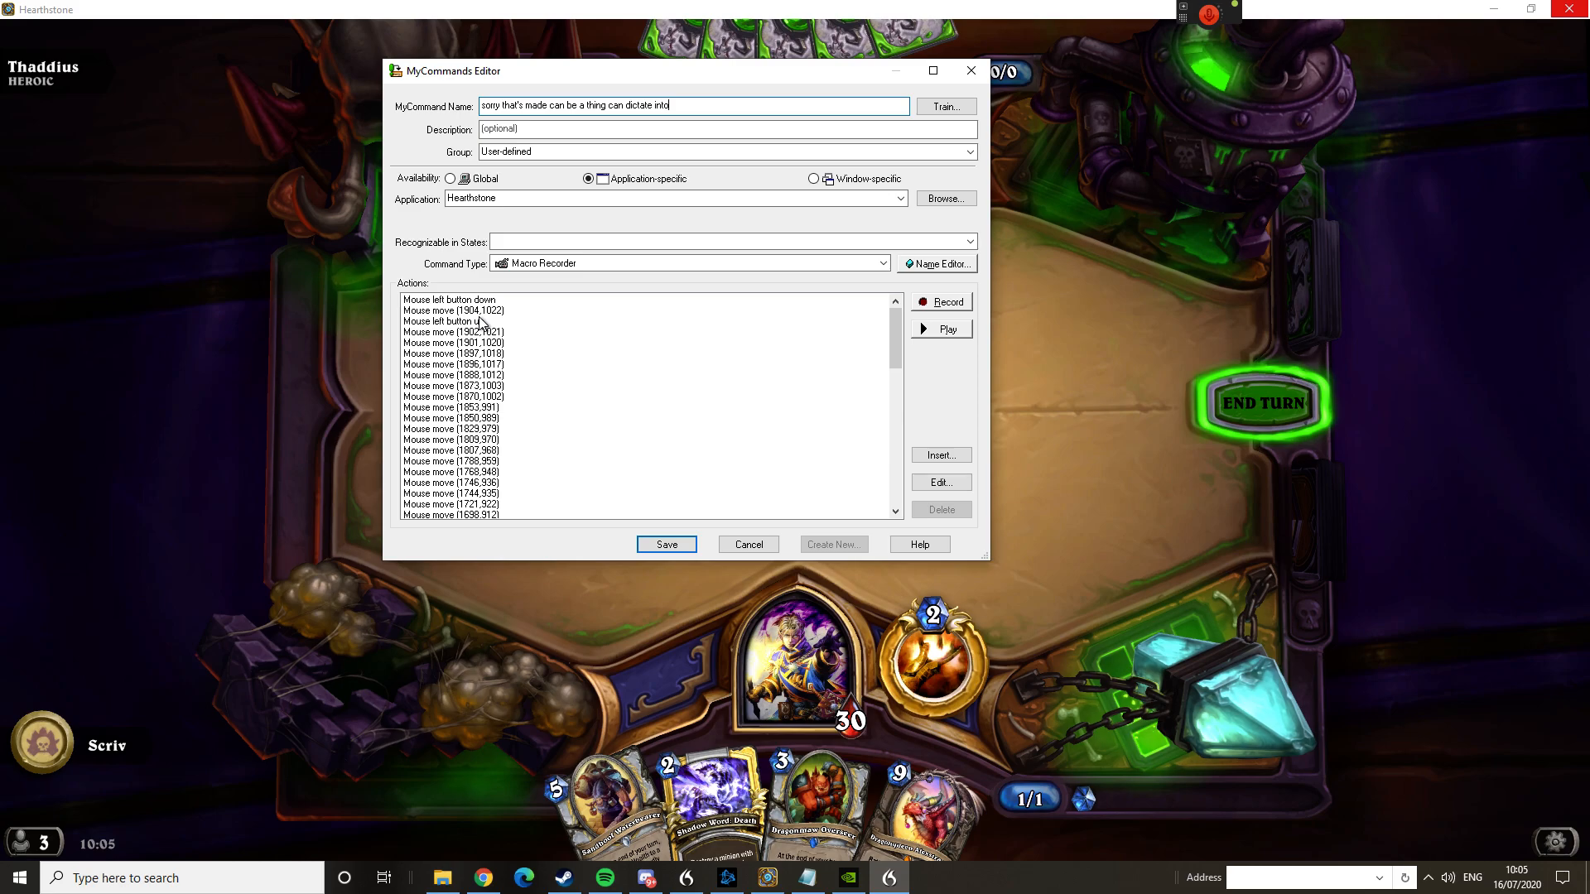
drag(892, 341, 549, 281)
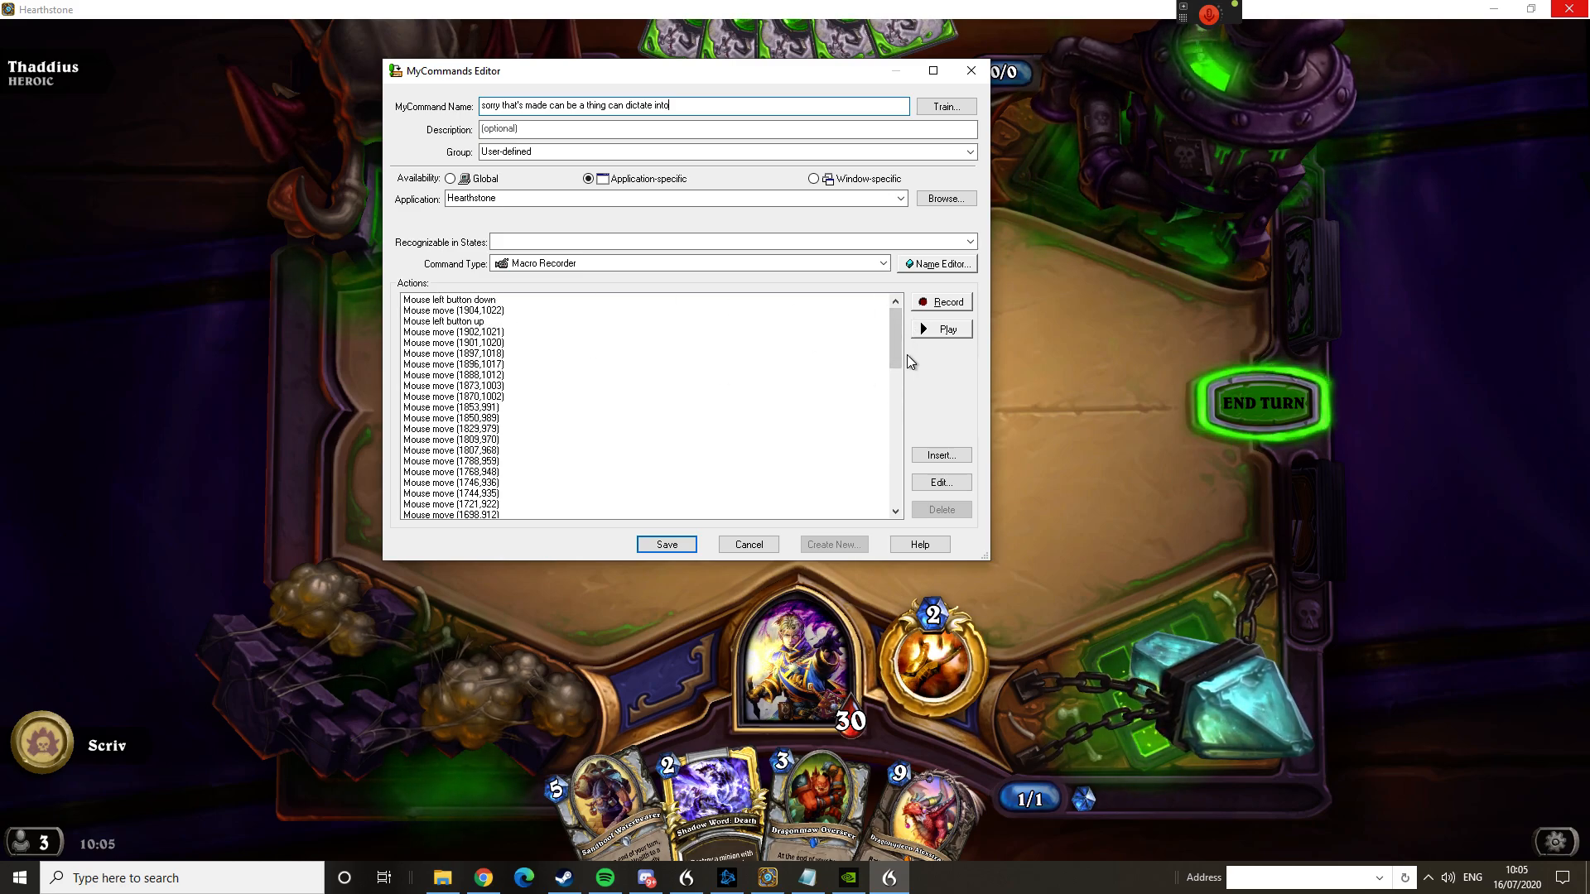
mouse_move(889, 341)
mouse_down()
mouse_move(904, 489)
mouse_move(905, 333)
mouse_move(886, 329)
mouse_up()
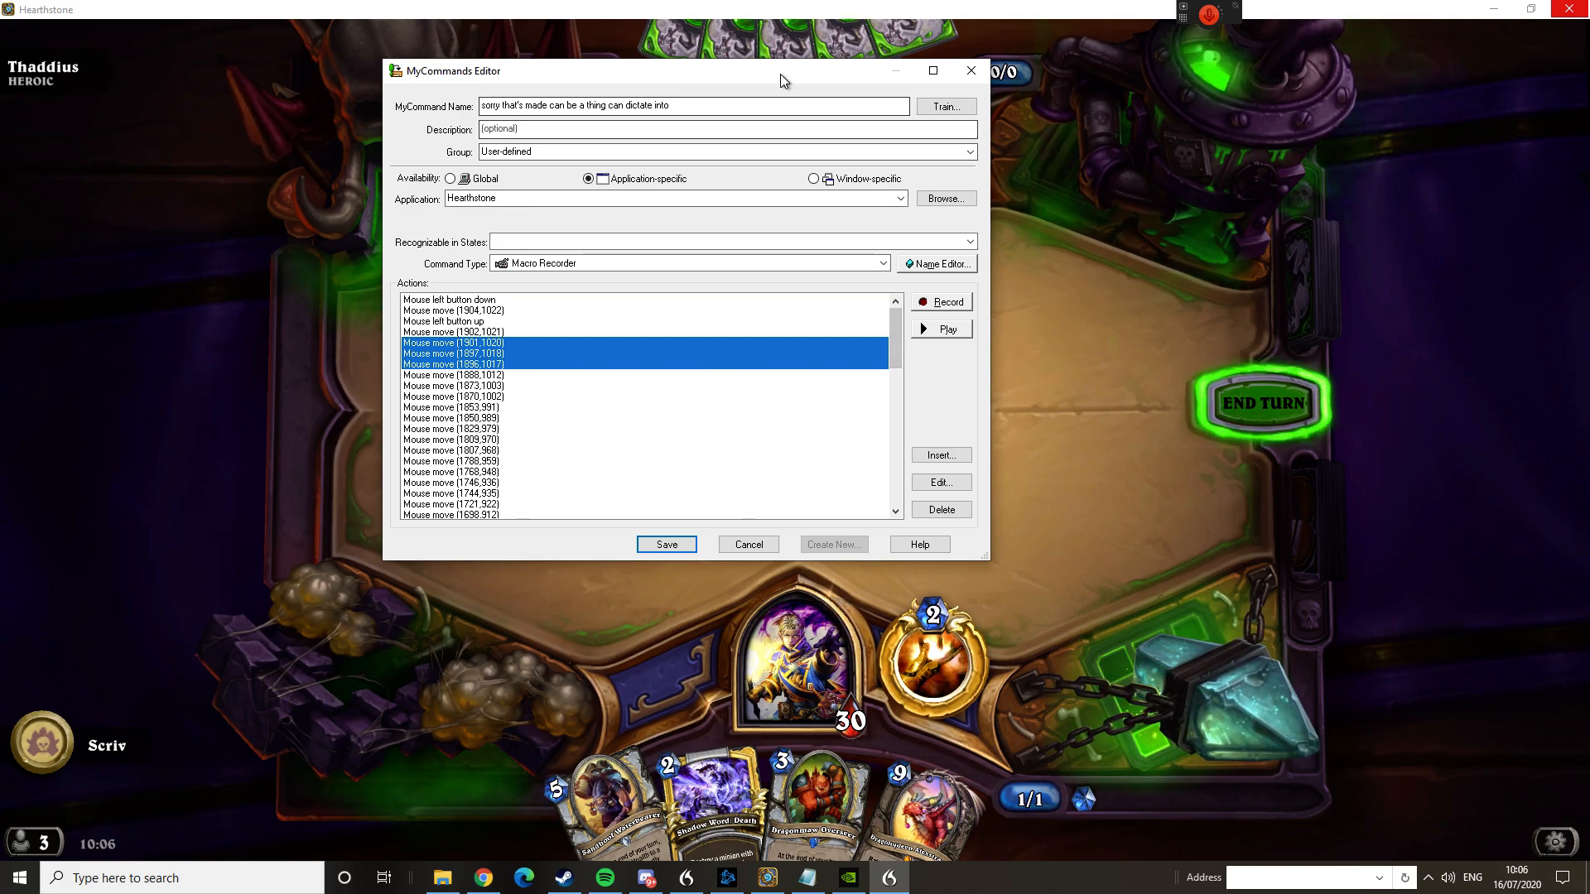
Play back the recorded macro to test it in the game, and close the recorder.
drag(780, 73, 464, 48)
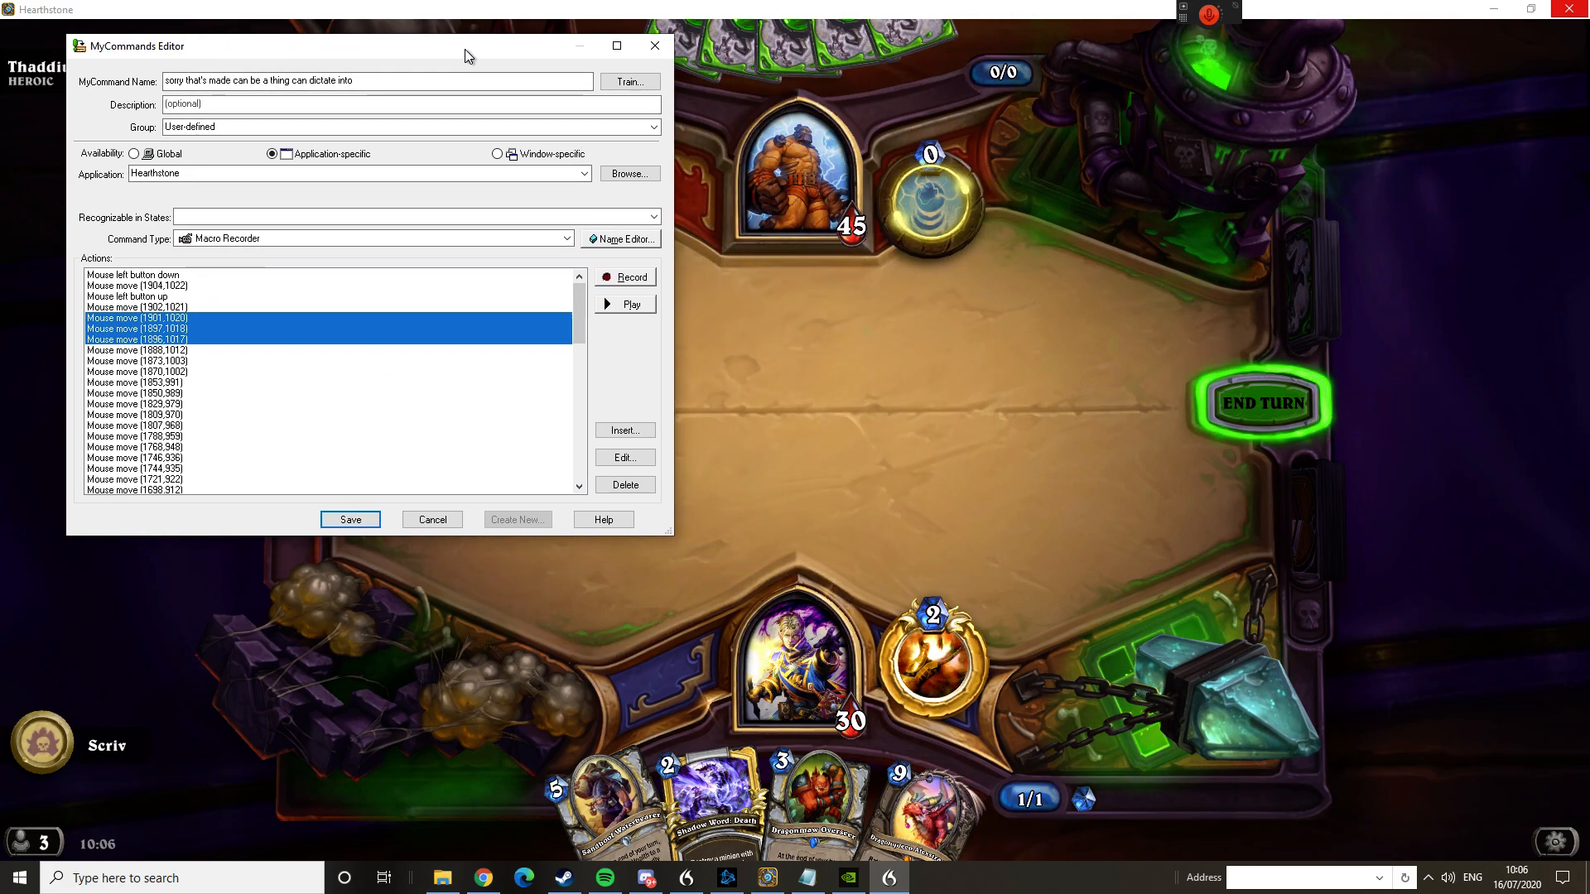
click(627, 307)
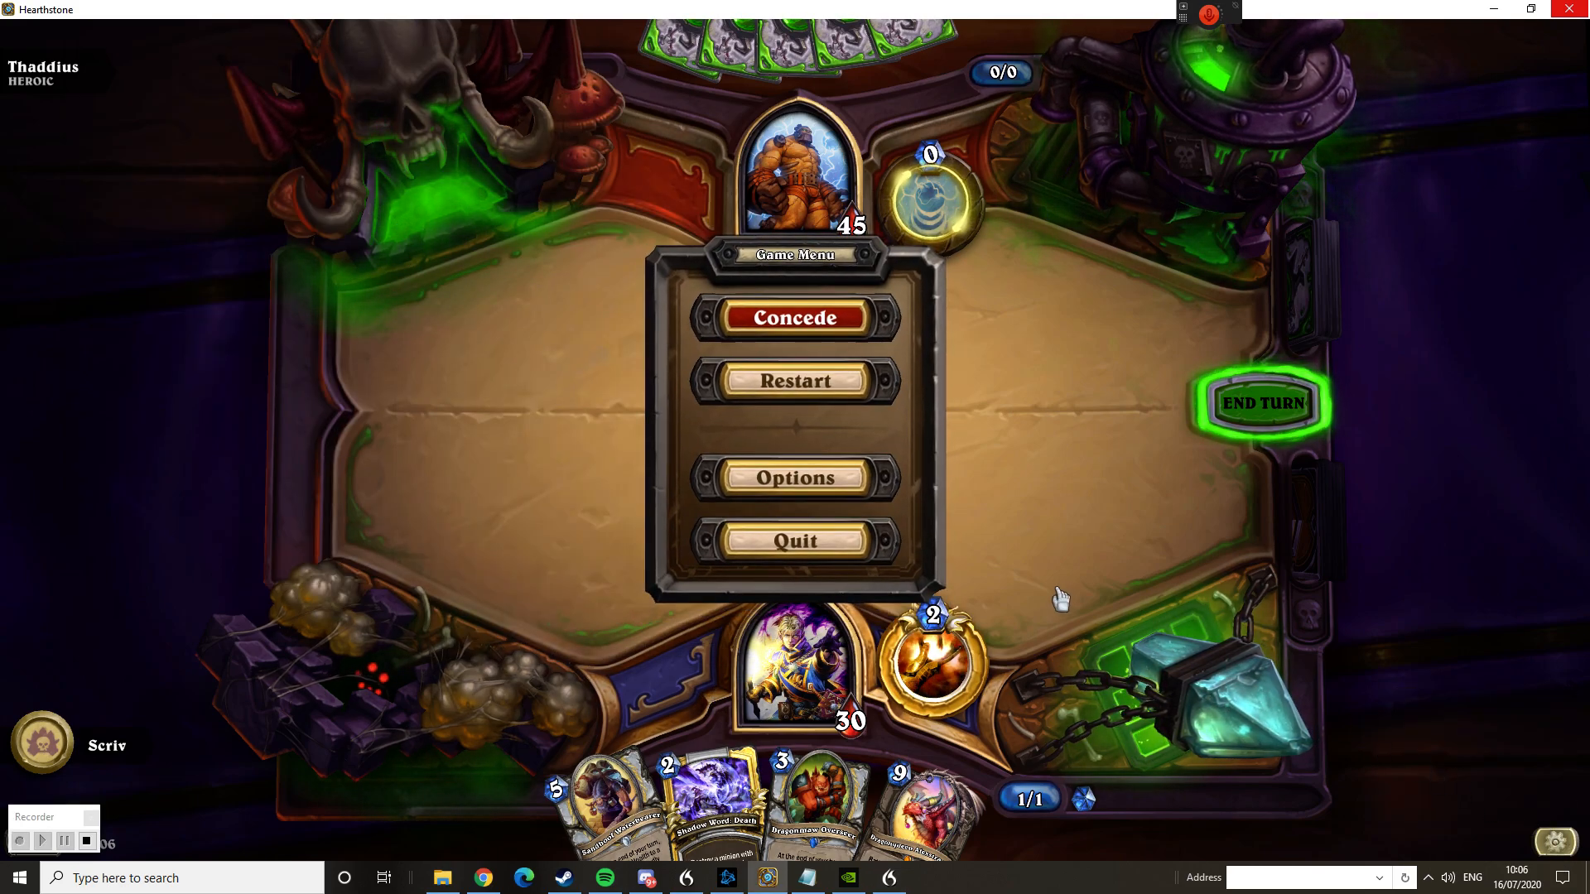
click(803, 493)
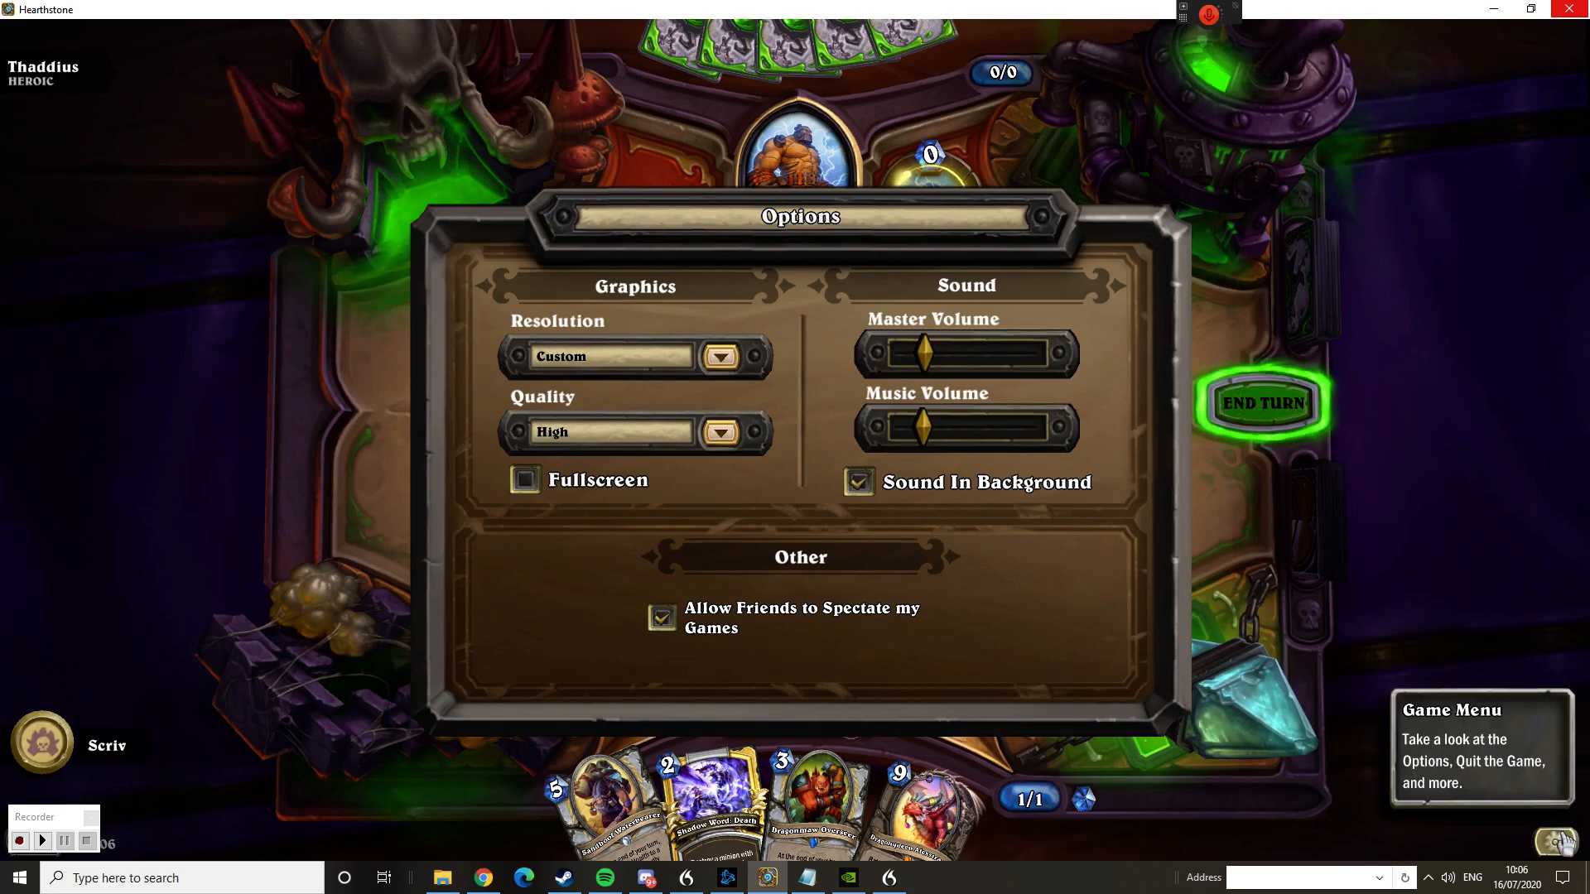
click(91, 820)
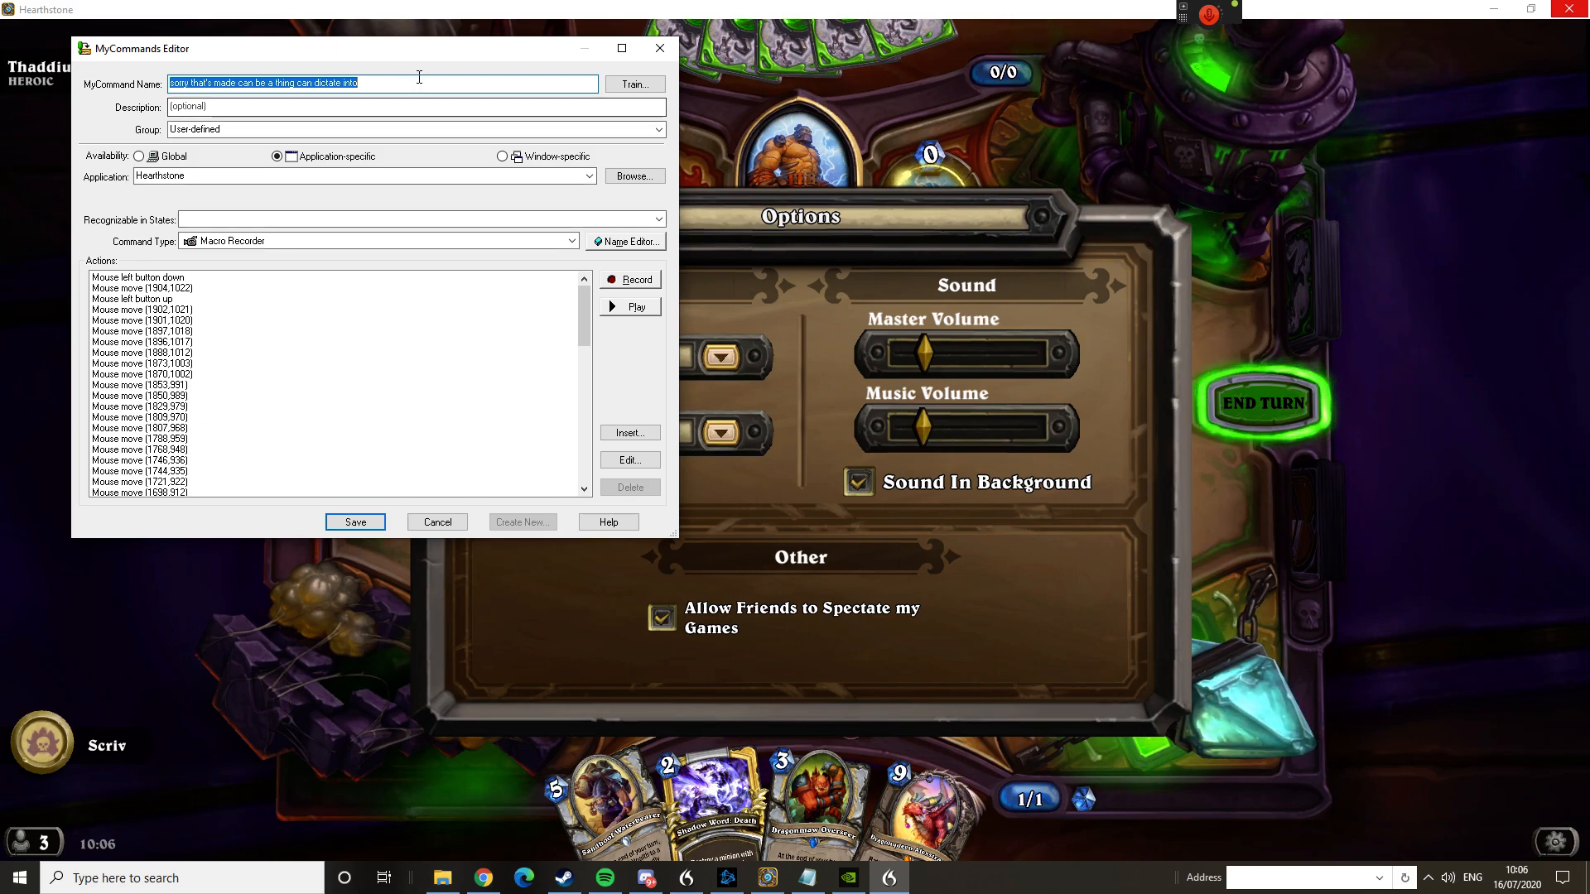
Replace the accidentally dictated command name with "Open Options" and save the command.
click(413, 82)
drag(466, 86, 101, 86)
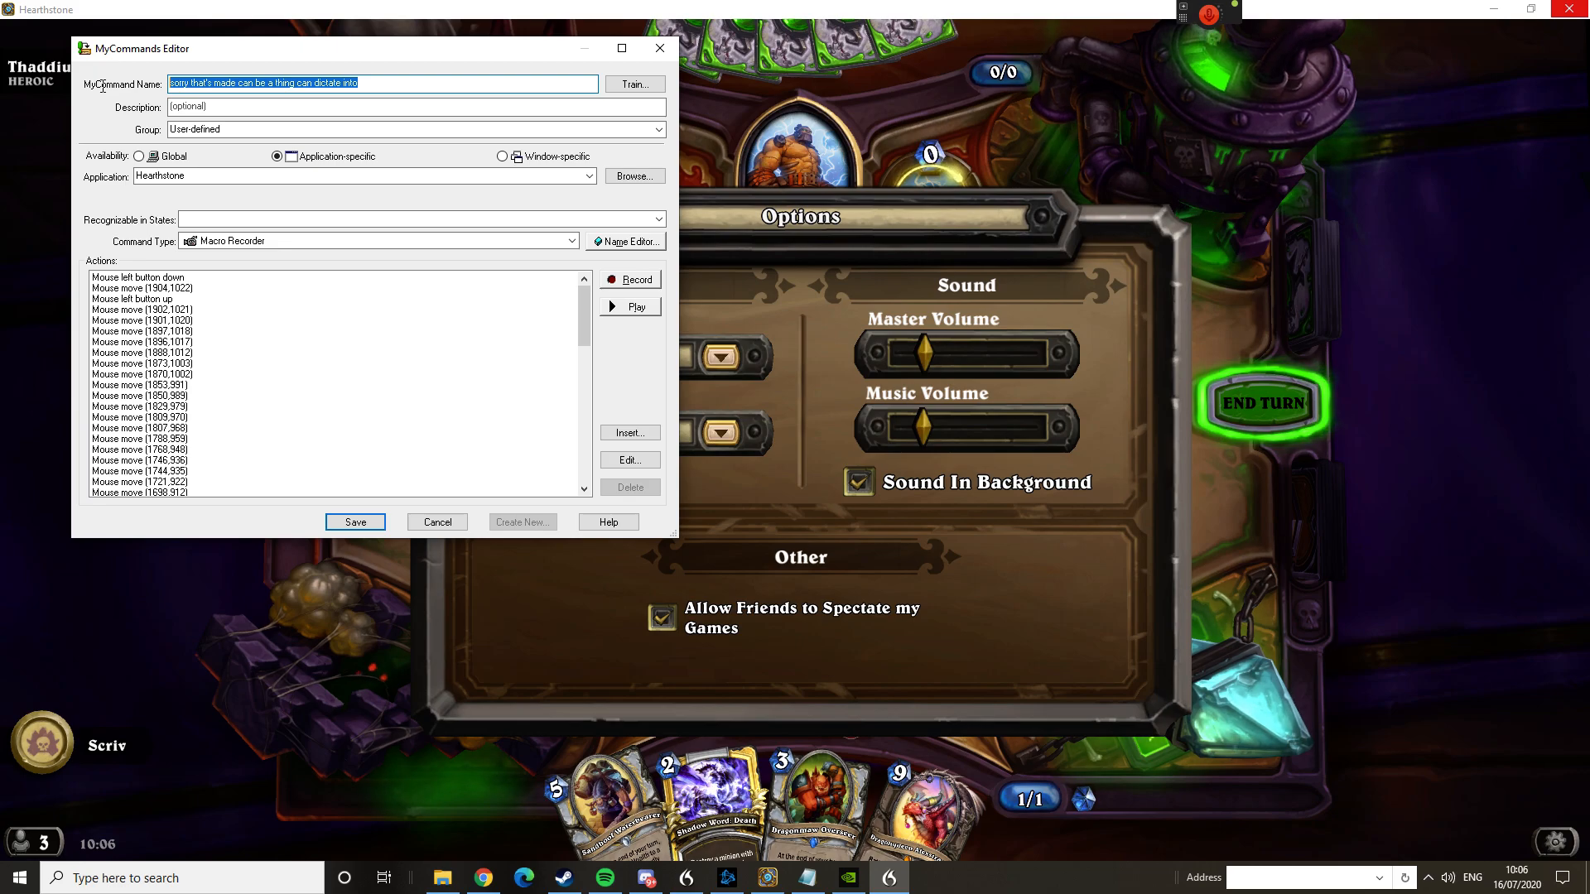
key(BackSpace)
text(Open Options)
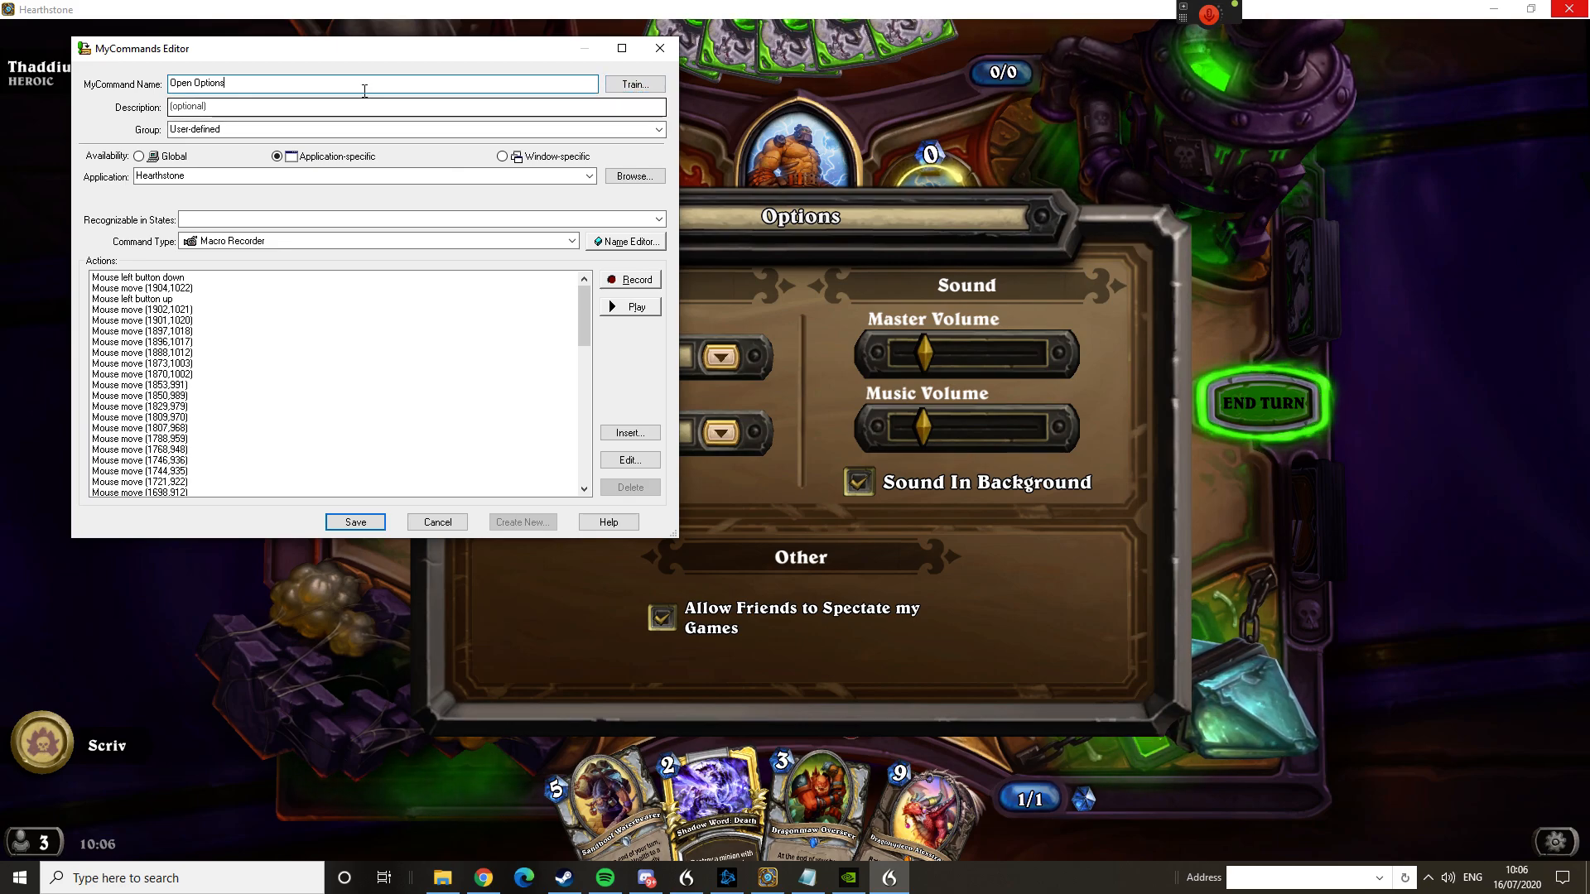
click(357, 522)
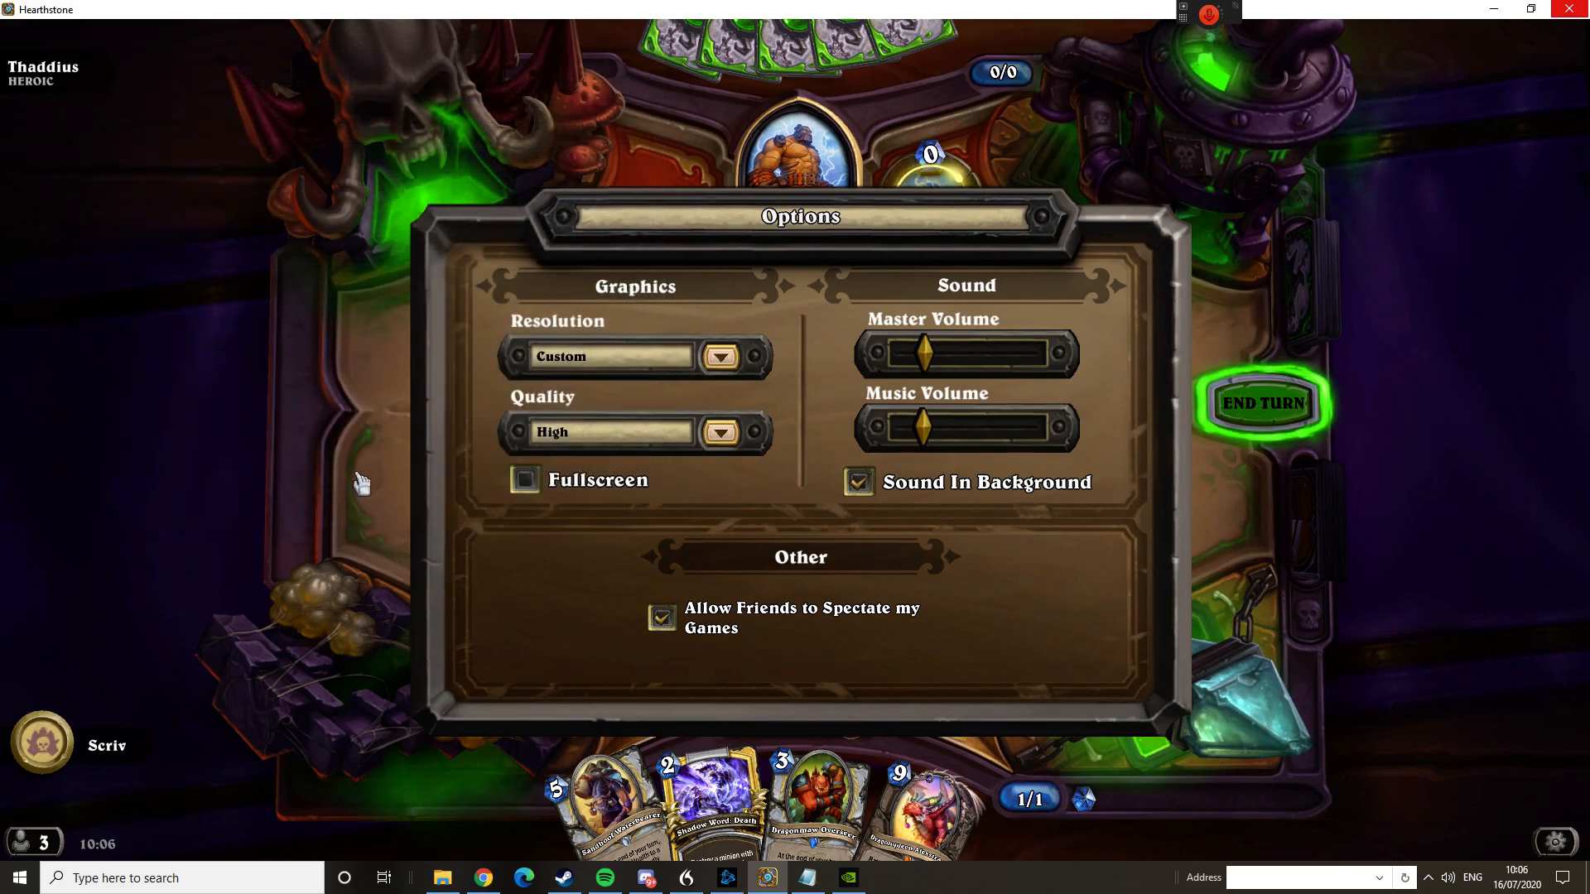
Close the game's options, test the "Open Options" voice command, and return to the board.
click(362, 483)
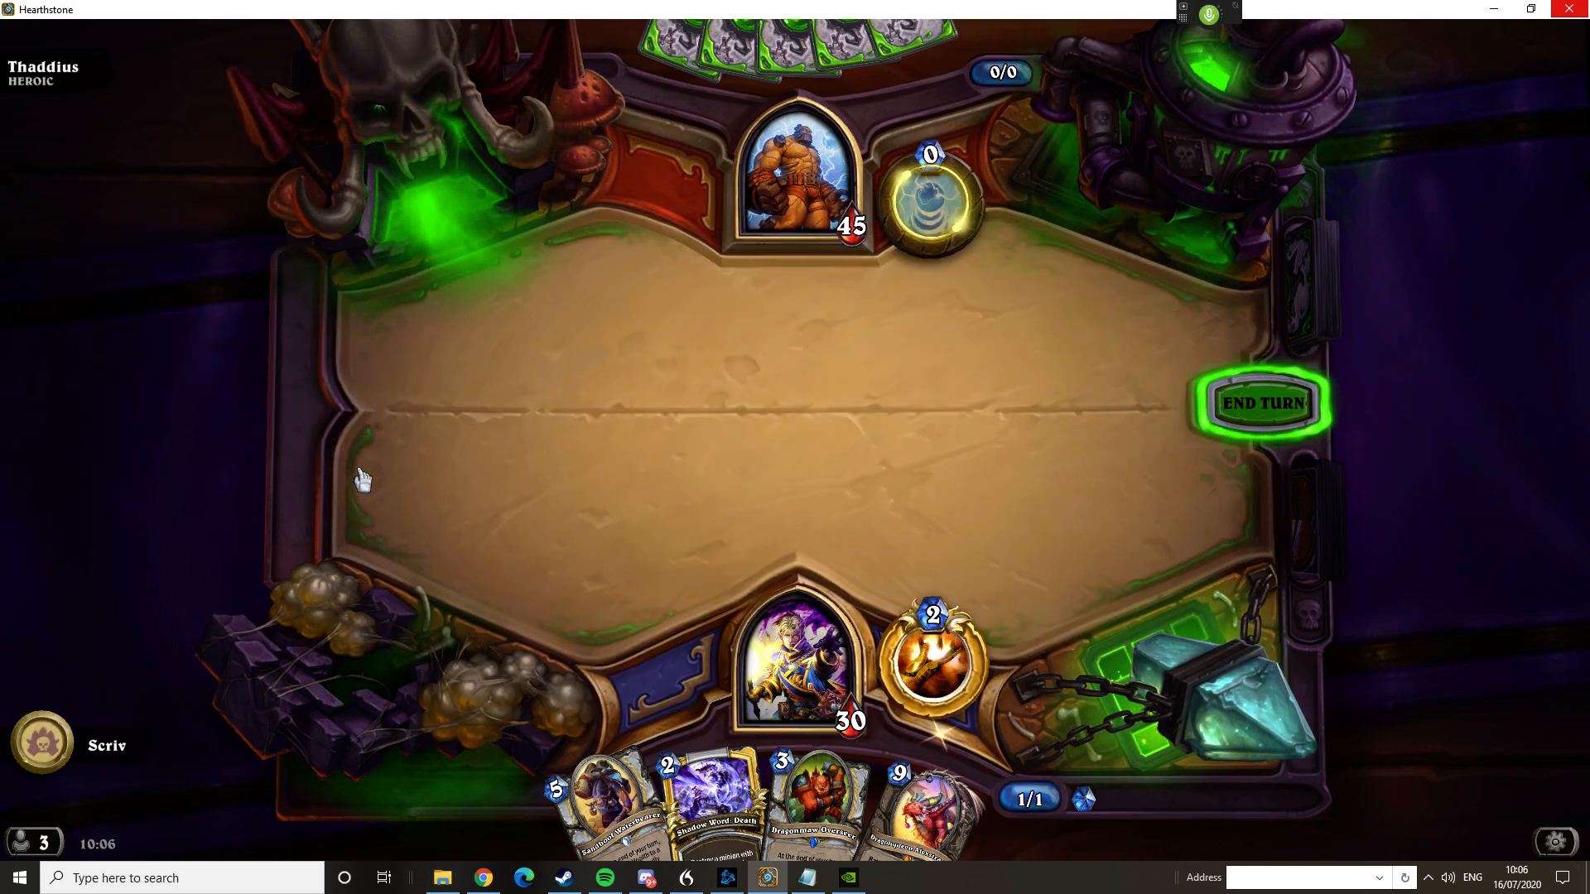
click(1567, 847)
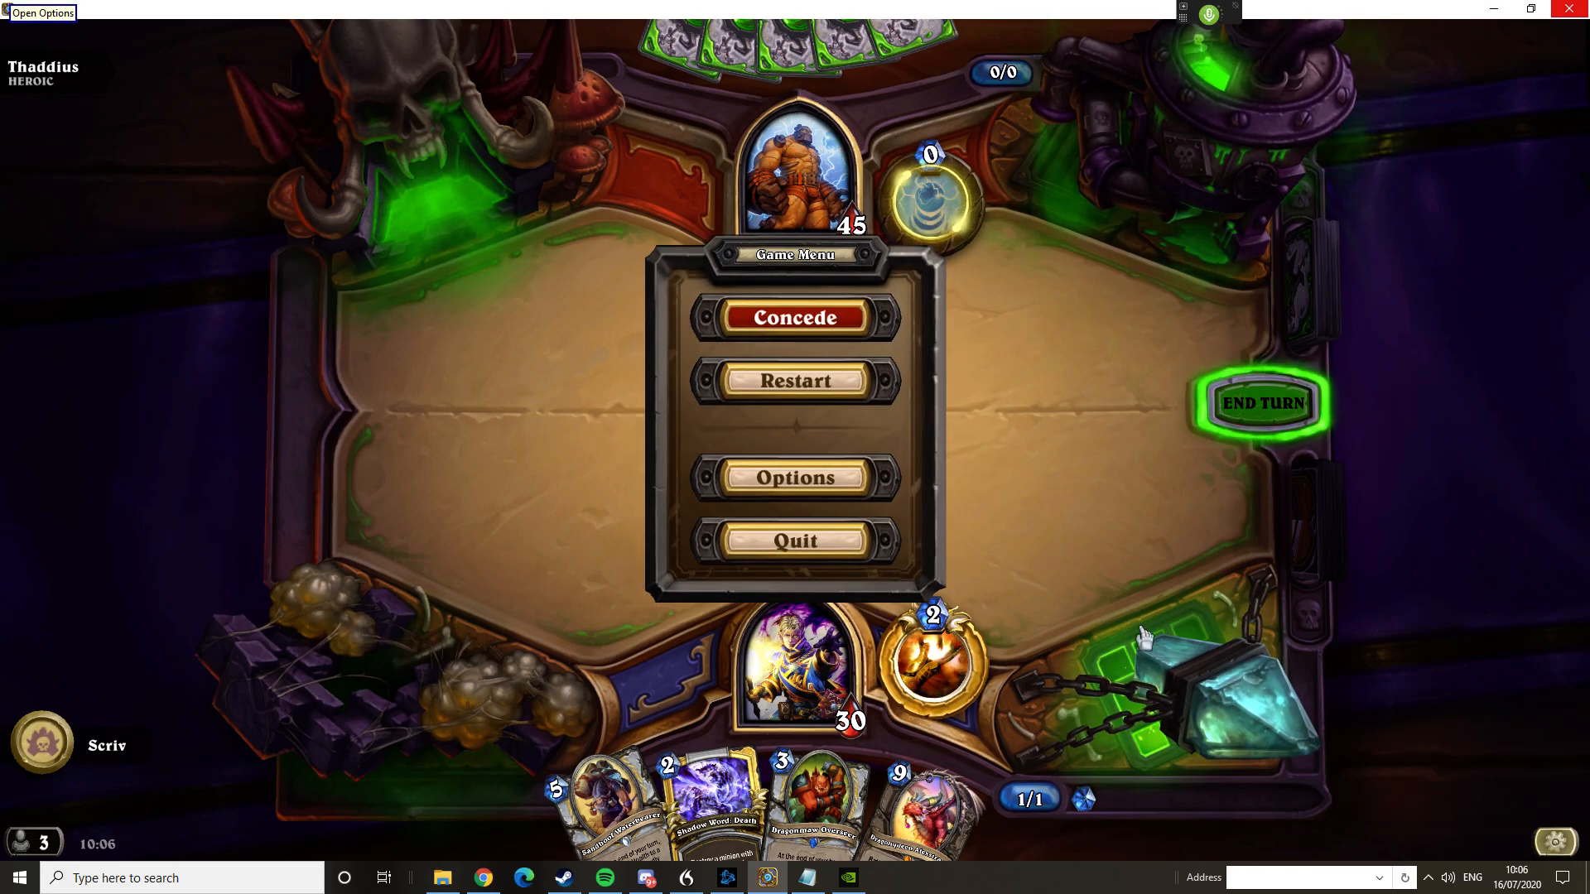
click(800, 488)
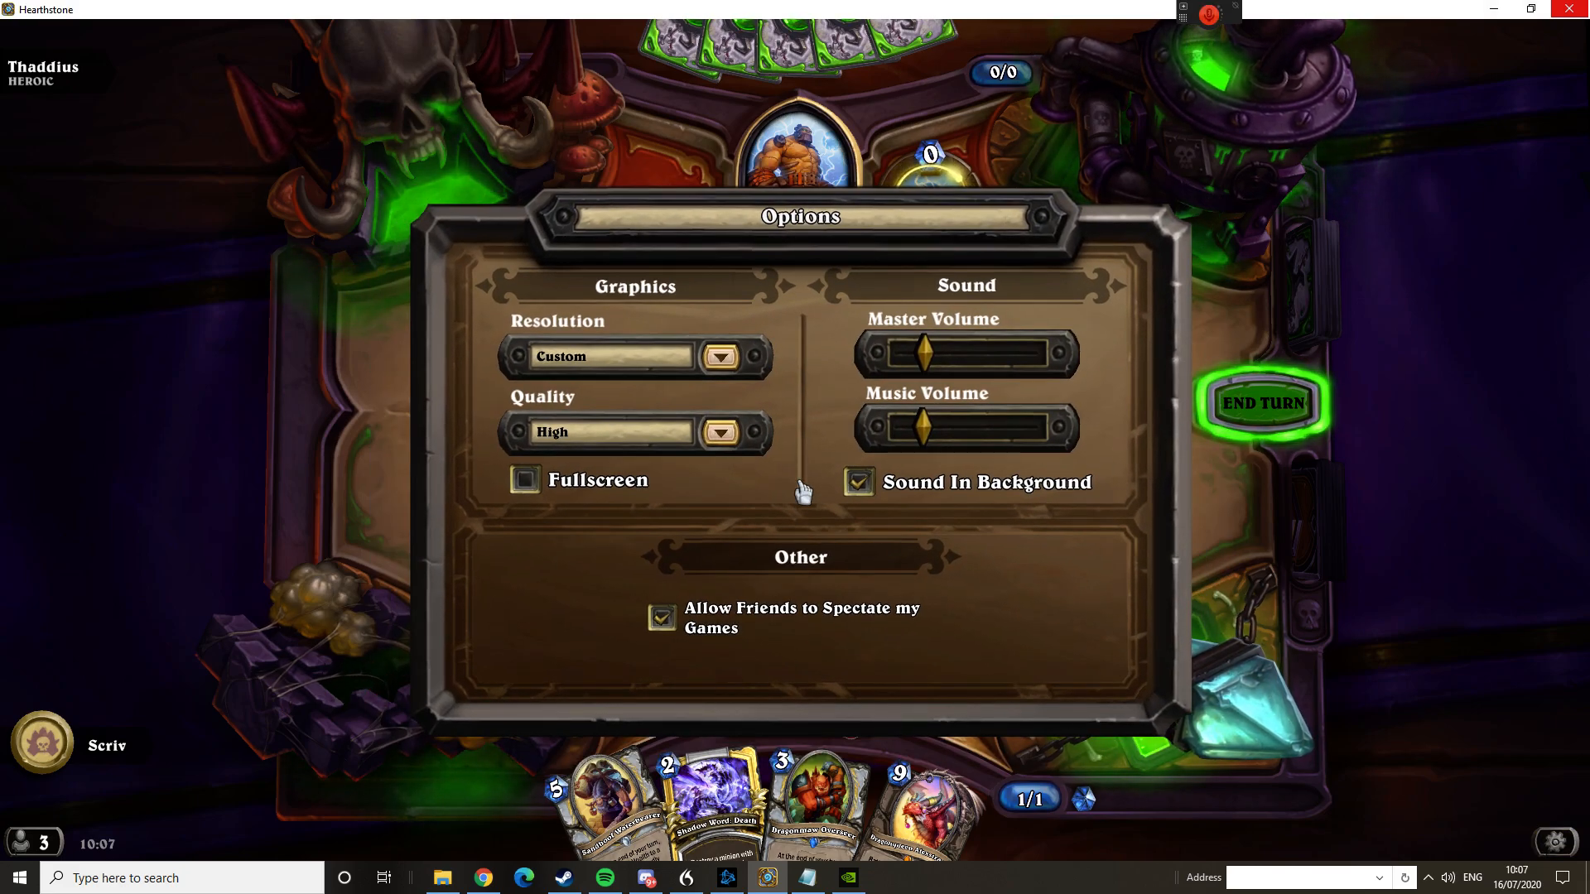
key(Escape)
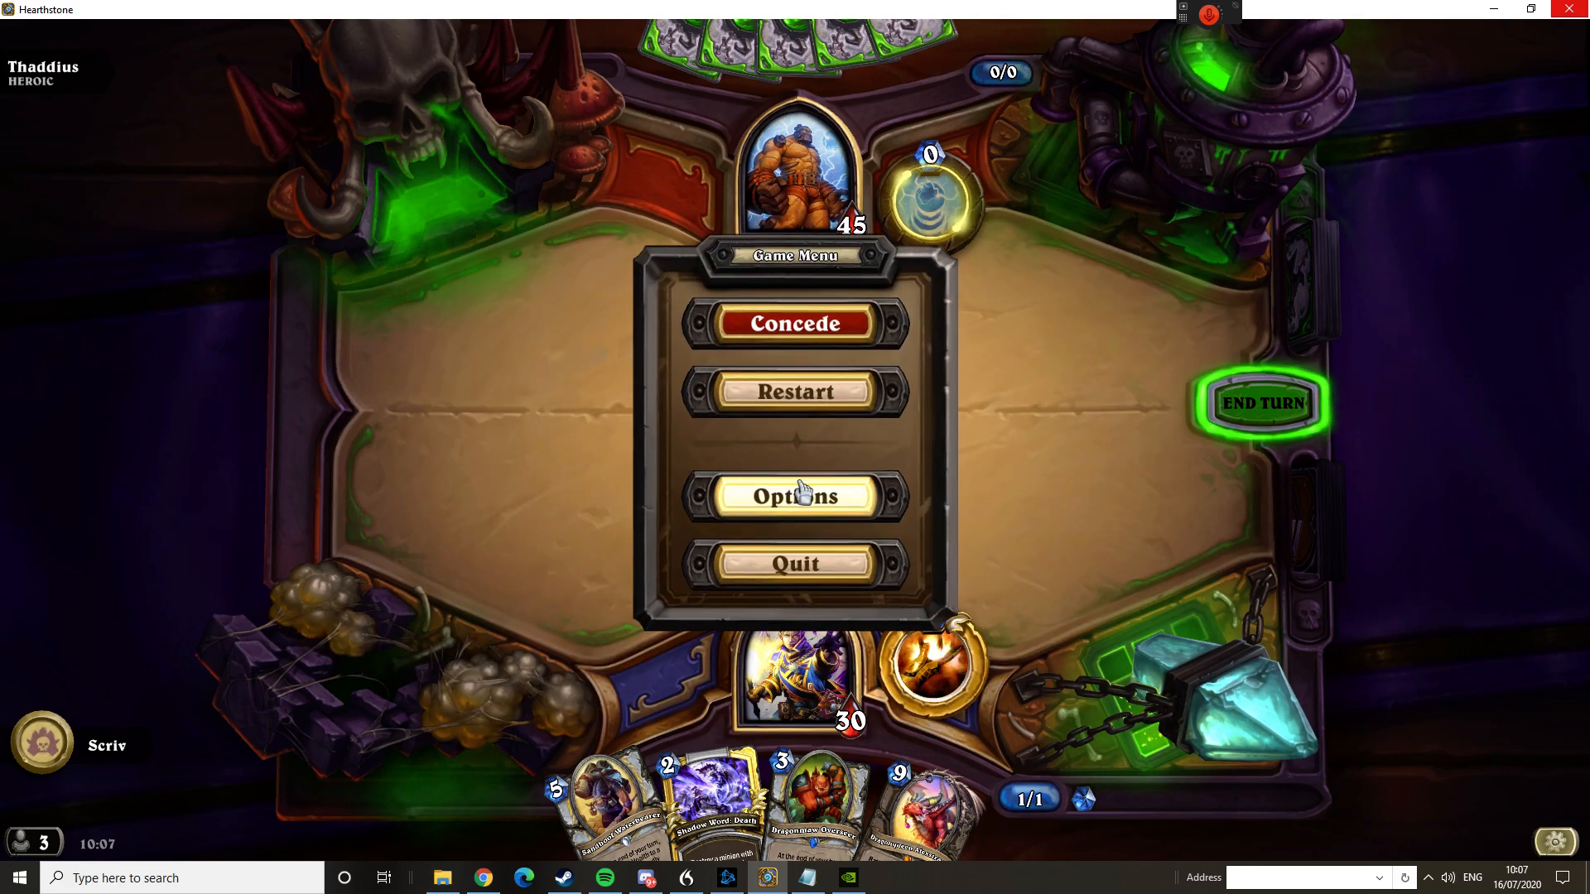
key(Escape)
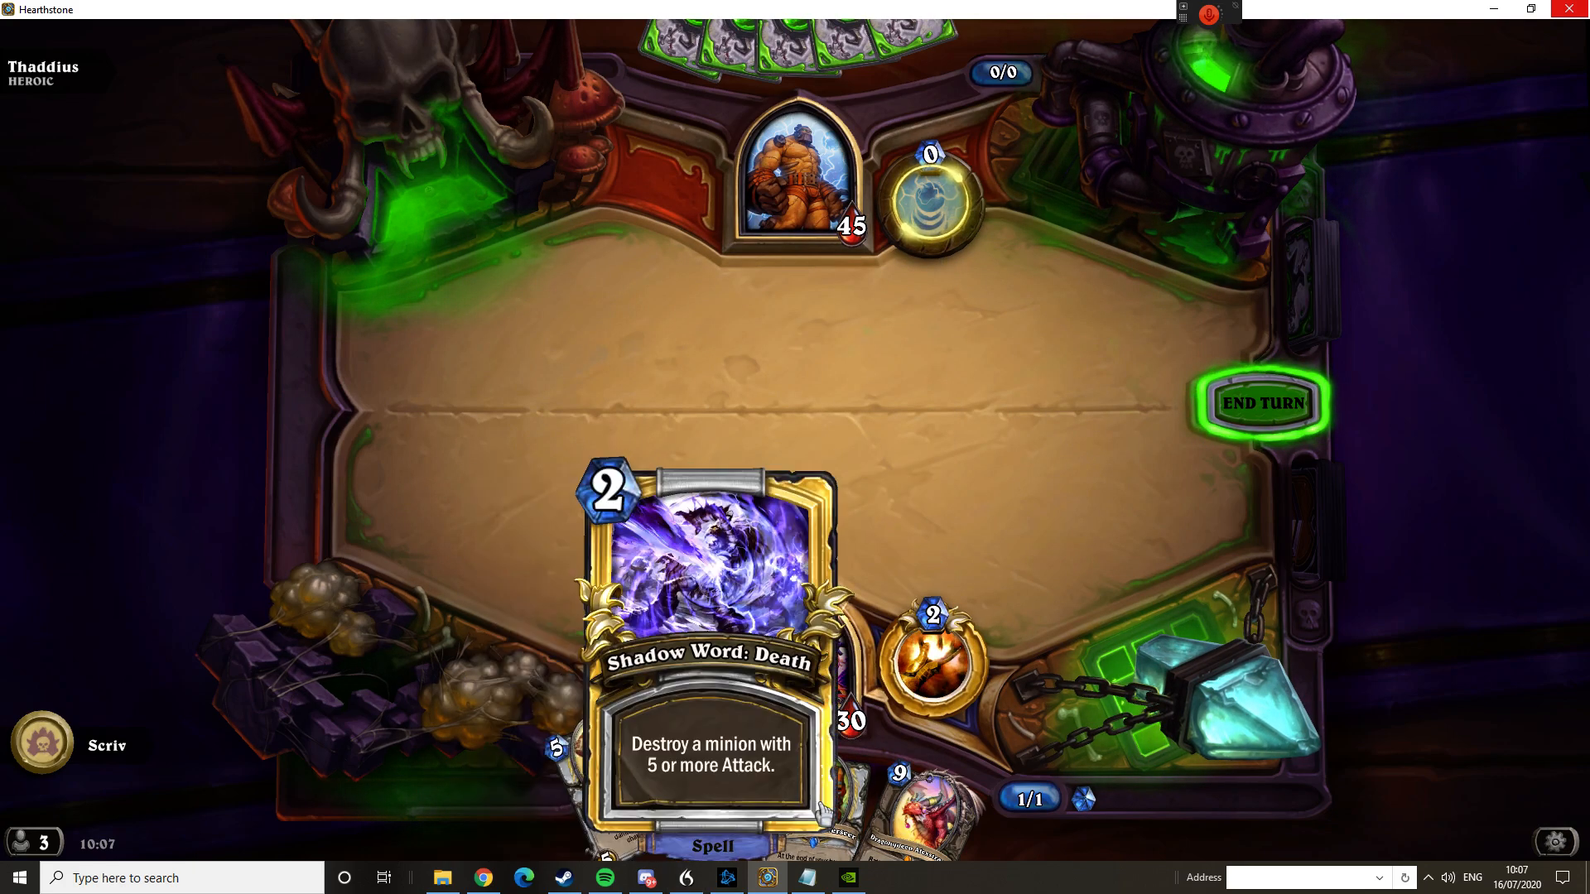